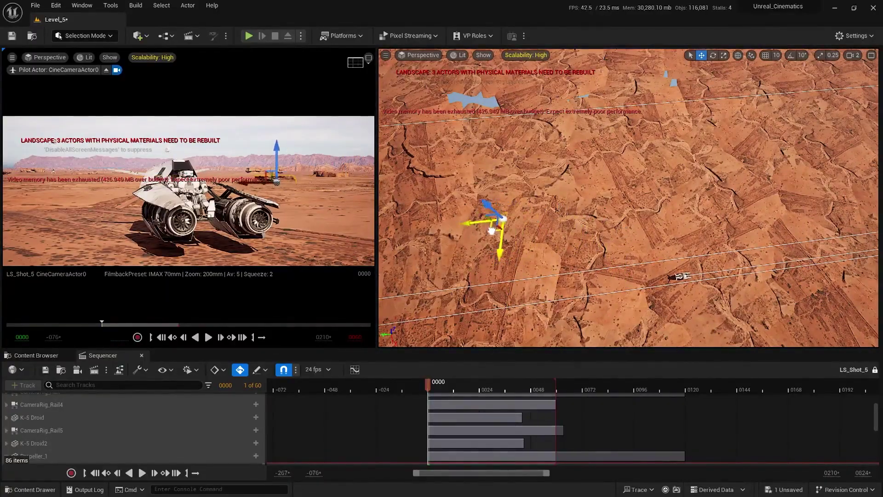
Step: Move the selected rock formation across the desert floor into the background of the camera shot
scroll(441, 192, "up", 5)
right_click_drag(442, 192, 432, 143)
left_click_drag(688, 212, 635, 214)
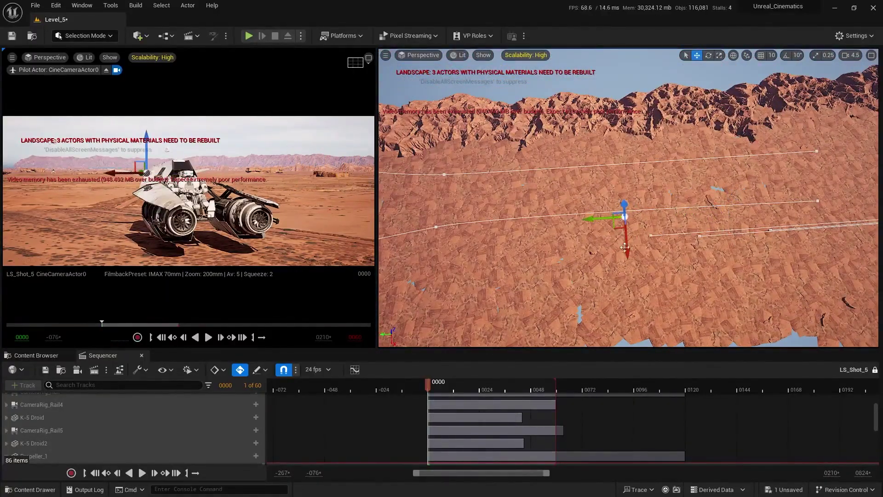
scroll(676, 214, "down", 4)
right_click_drag(677, 215, 677, 215)
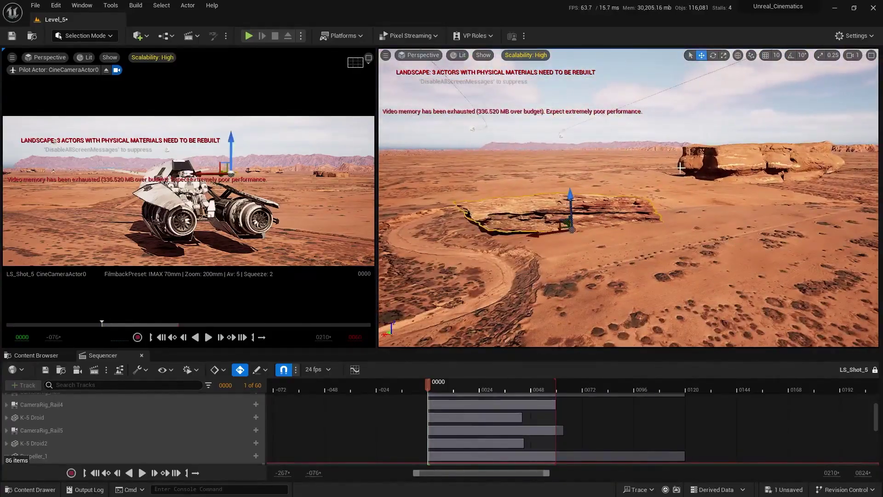
Step: Place another copy of the rock formation in the background to the right of the vehicle in the shot
scroll(681, 167, "up", 5)
right_click_drag(681, 167, 473, 253)
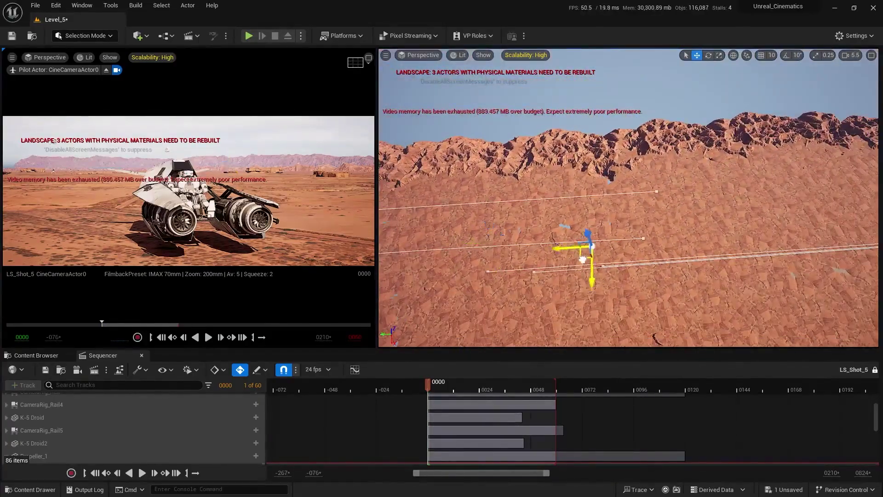
right_click_drag(535, 244, 533, 241)
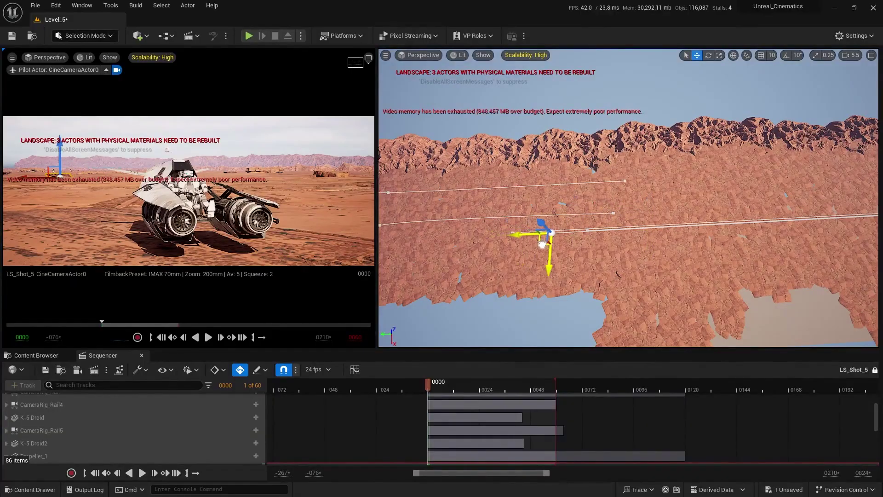
left_click_drag(551, 235, 587, 266)
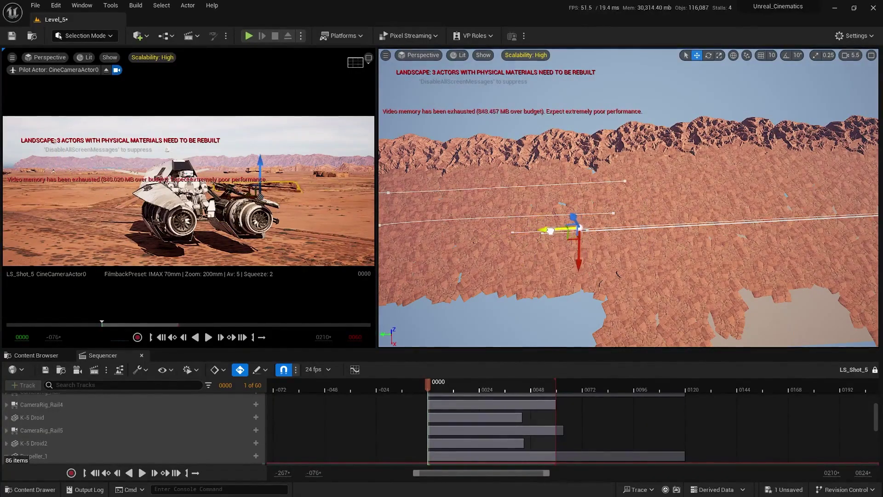
right_click_drag(582, 216, 612, 176)
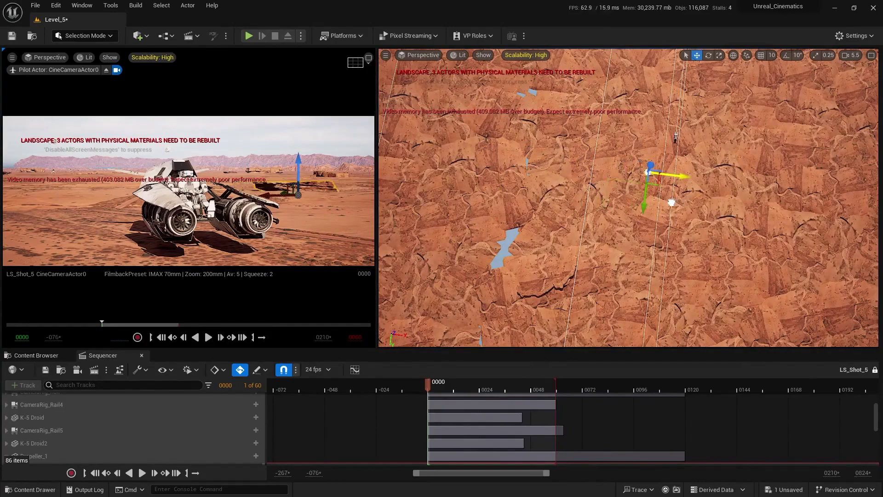
left_click_drag(661, 228, 666, 227)
right_click_drag(665, 228, 645, 175)
Step: Rotate the background rock formation and move a copy to the left of the vehicle in the shot
scroll(644, 184, "down", 3)
key("e")
left_click_drag(619, 237, 644, 226)
right_click_drag(581, 251, 658, 237)
scroll(575, 211, "down", 2)
scroll(562, 216, "up", 3)
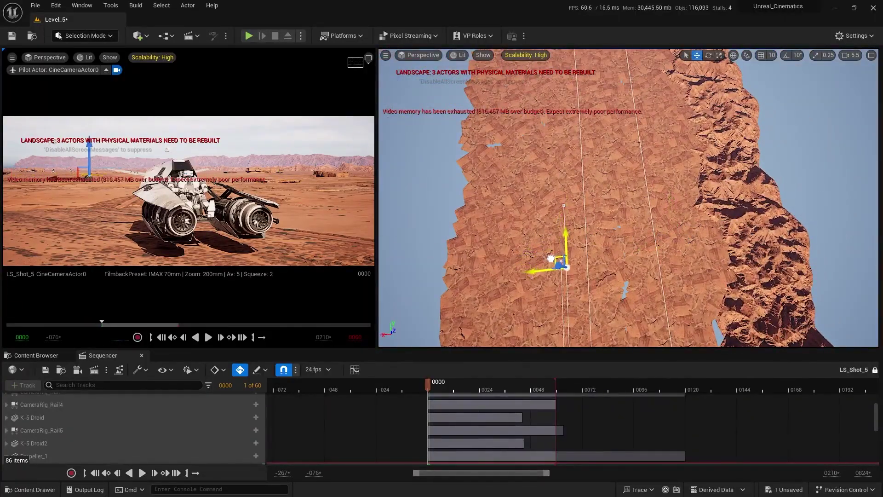
Step: Shift the next rock formation along its X axis across the terrain near the camera rails
right_click_drag(553, 259, 557, 180)
scroll(557, 184, "down", 4)
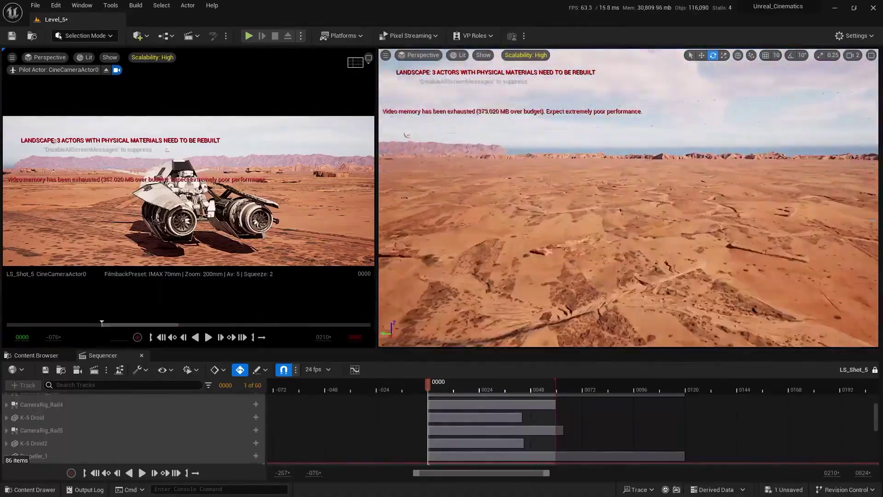
right_click_drag(557, 179, 516, 198)
scroll(557, 198, "up", 4)
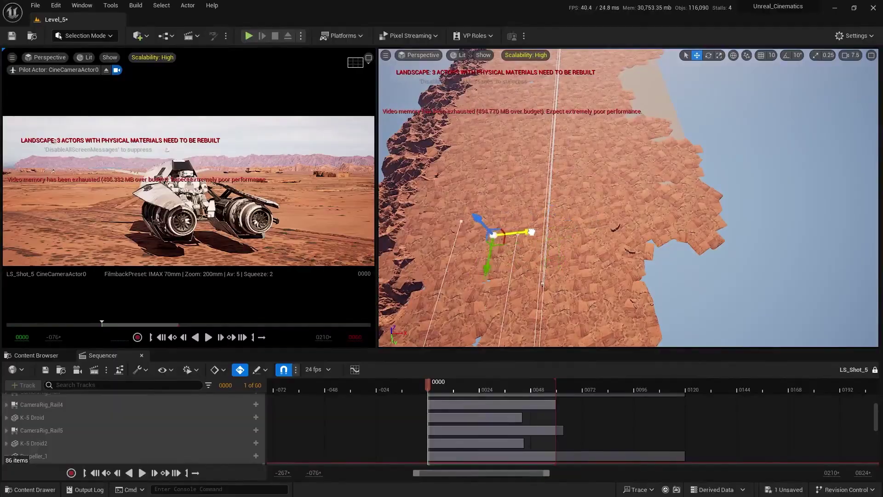
right_click_drag(604, 240, 580, 255)
Step: Undo the last change and reposition the long rock formation on the ground beside the camera rails
key("e")
key("w")
key("ctrl+z")
key("f")
scroll(580, 254, "down", 4)
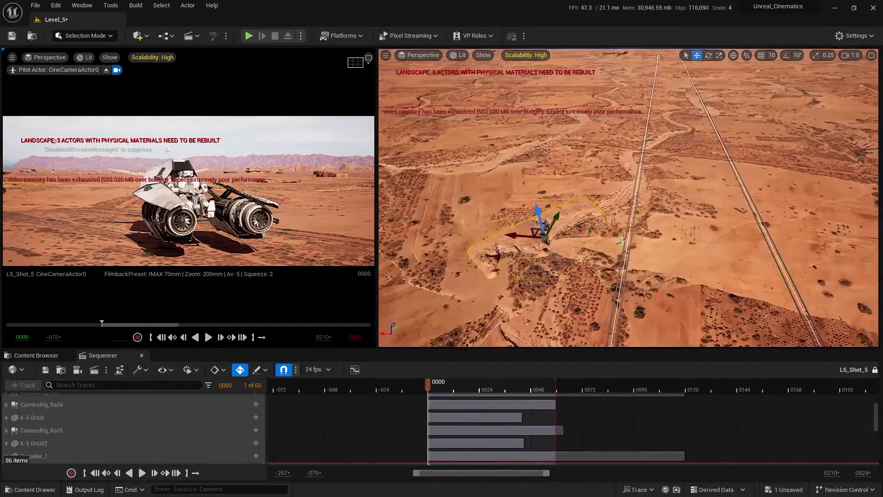
right_click_drag(488, 243, 597, 295)
scroll(663, 151, "down", 2)
right_click_drag(668, 192, 661, 148)
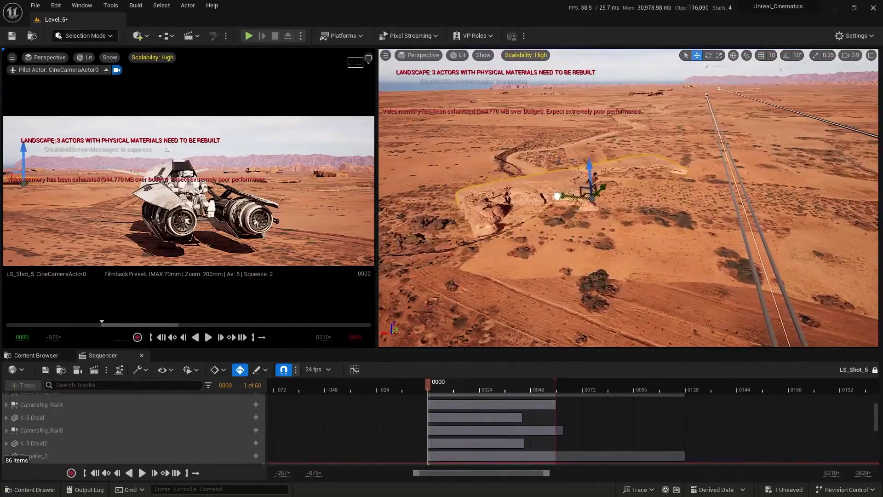
Step: Set the playhead to frame -2 and scale the rock formation beside the rails uniformly
mouse_move(433, 390)
left_mouse_down()
mouse_move(473, 394)
mouse_move(424, 389)
left_mouse_up()
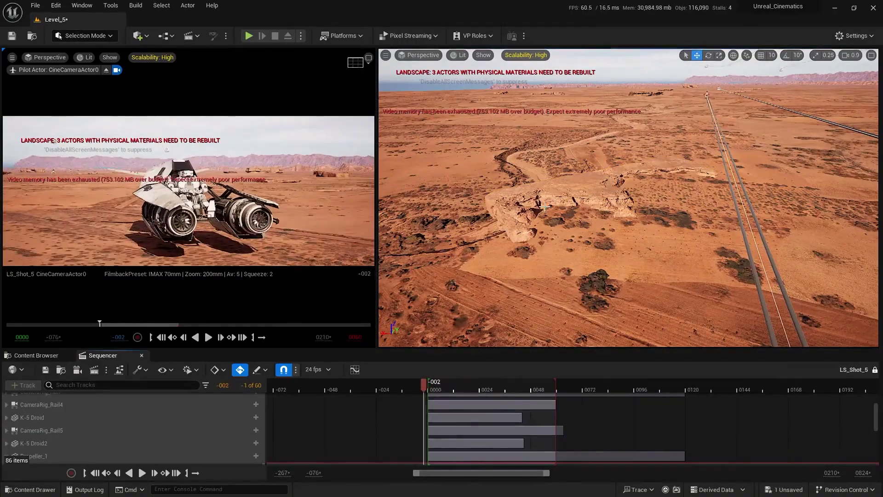
key("f")
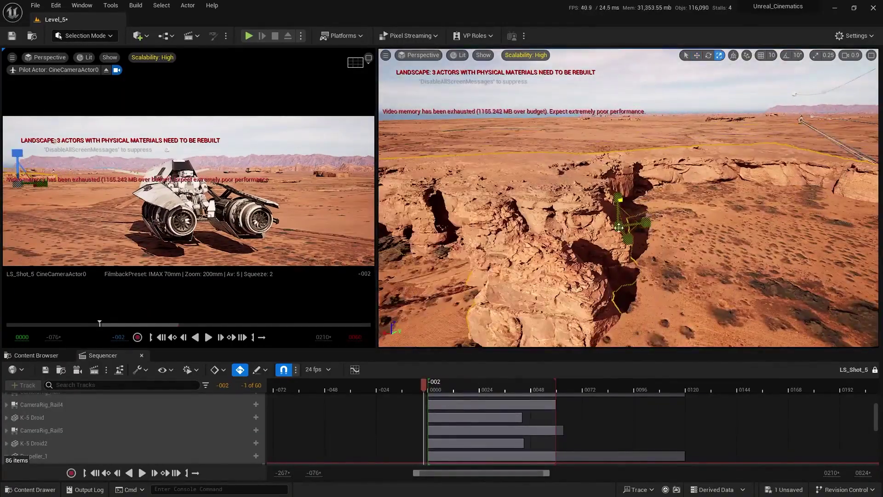
key("r")
right_click_drag(653, 193, 631, 196)
Step: Review the shot up to frame 3 in the maximized camera view and restore the two-viewport layout
left_click(369, 58)
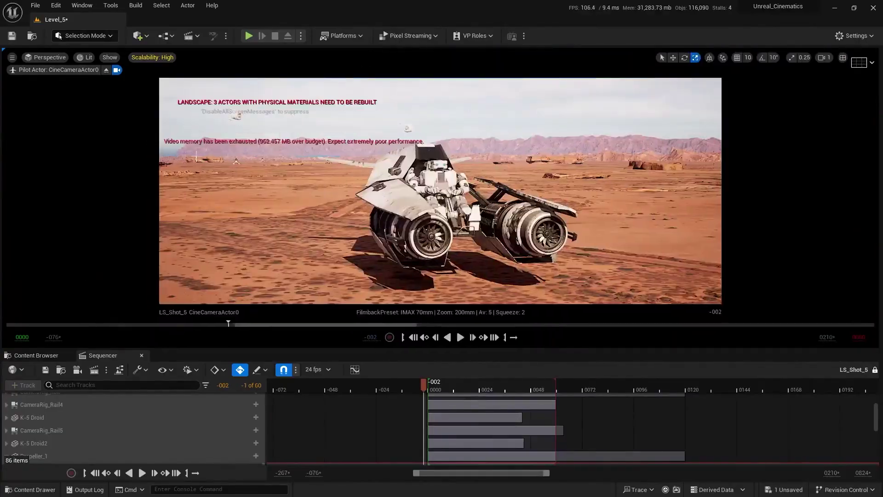
mouse_move(425, 389)
left_mouse_down()
mouse_move(449, 391)
mouse_move(434, 391)
left_mouse_up()
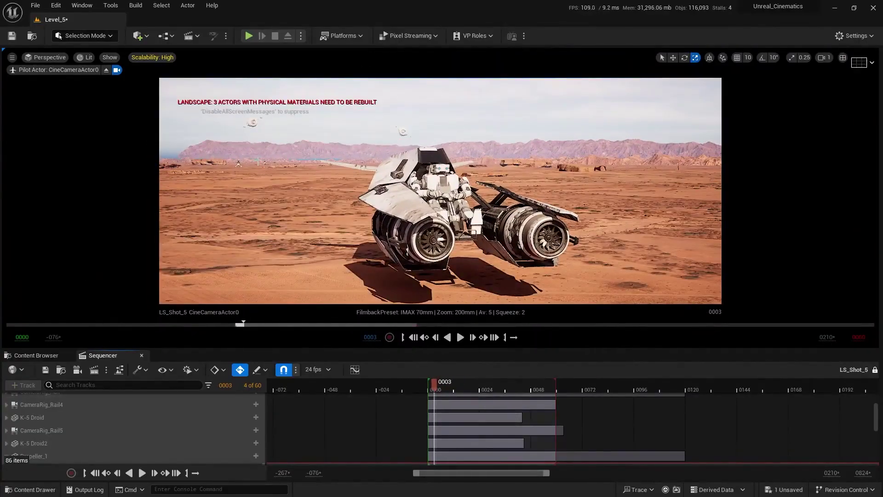
left_click(843, 58)
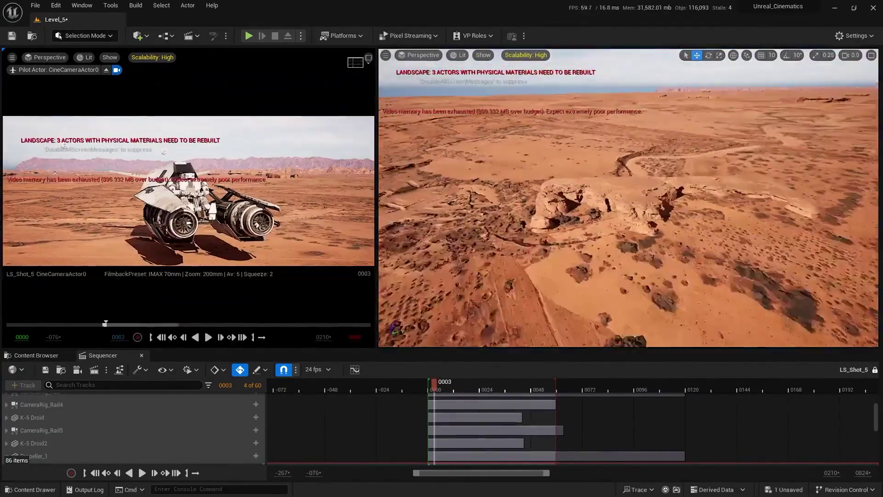
Step: Undo the last selection change and move the rock formation into the background to the right of the vehicle
scroll(555, 257, "up", 10)
right_click(555, 256)
key("ctrl+z")
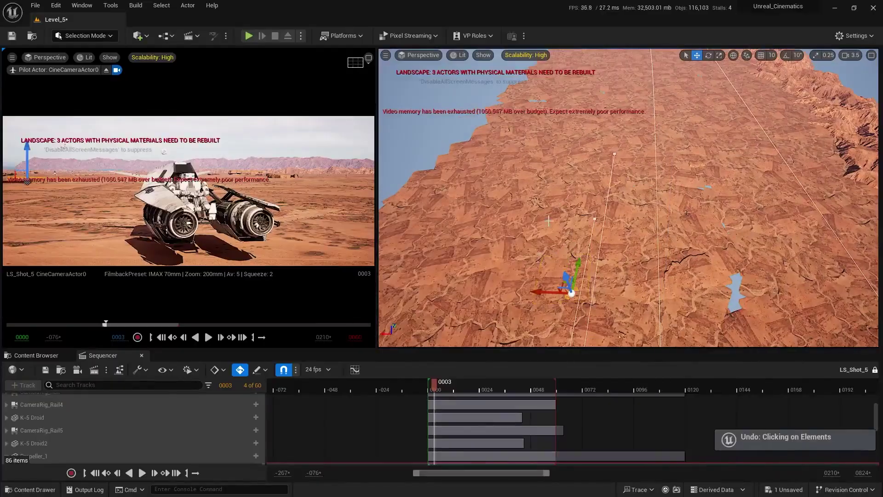
left_click_drag(548, 293, 650, 297)
right_click_drag(650, 280, 690, 281)
right_click_drag(645, 258, 630, 276)
key("w")
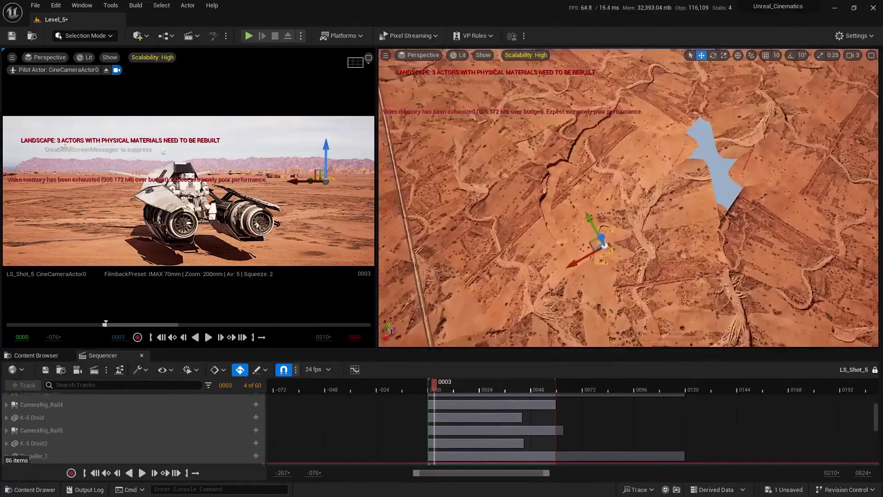
left_click_drag(599, 240, 586, 207)
Step: Move the playhead to frame 9 and rotate the background rock formation about its vertical axis
right_click_drag(622, 257, 562, 166)
scroll(622, 257, "down", 5)
key("r")
key("w")
scroll(566, 175, "up", 1)
mouse_move(432, 389)
left_mouse_down()
mouse_move(477, 395)
mouse_move(430, 394)
mouse_move(459, 395)
mouse_move(447, 395)
left_mouse_up()
key("e")
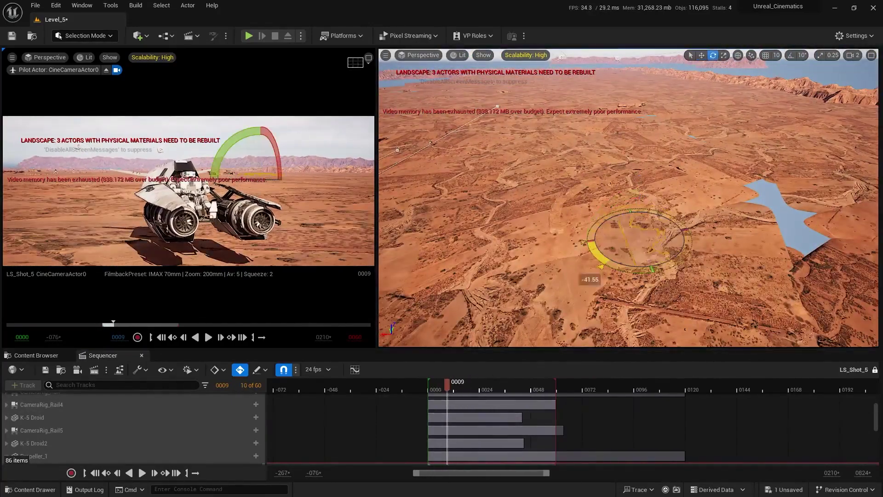
Step: Move the rock formation across the terrain toward the vehicle's rails
right_click_drag(626, 250, 699, 186)
scroll(572, 283, "up", 3)
right_click_drag(573, 283, 690, 304)
left_click_drag(502, 256, 755, 229)
right_click_drag(755, 229, 602, 184)
scroll(617, 221, "down", 5)
left_click_drag(559, 189, 592, 193)
mouse_move(591, 193)
right_mouse_down()
mouse_move(568, 188)
mouse_move(593, 207)
right_mouse_up()
Step: Rotate the rock formation and move it into the camera's foreground near the vehicle
key("e")
left_click_drag(594, 216, 621, 225)
key("w")
right_click_drag(621, 203, 630, 248)
left_click_drag(641, 229, 609, 201)
right_click_drag(609, 201, 600, 220)
scroll(601, 220, "down", 2)
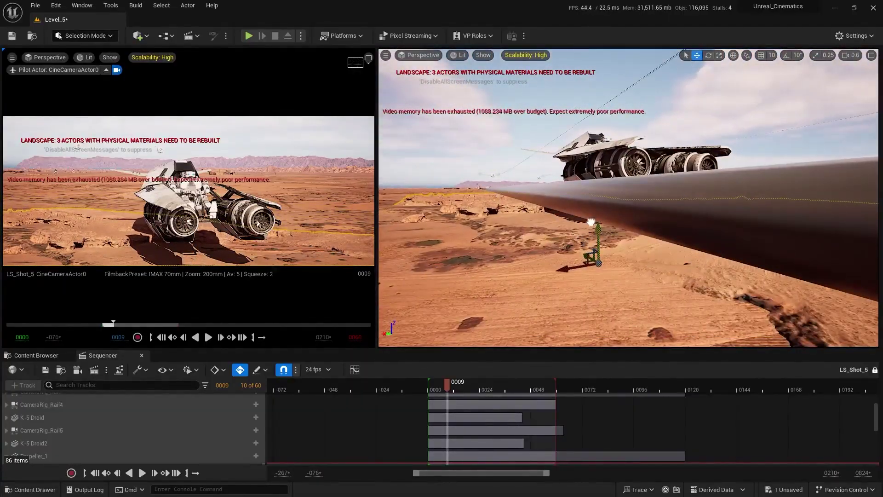
Step: Adjust the foreground rock formation's height relative to the ground and clear the selection
left_click_drag(611, 215, 600, 215)
key("w")
mouse_move(599, 214)
right_mouse_down()
mouse_move(599, 202)
mouse_move(599, 214)
right_mouse_up()
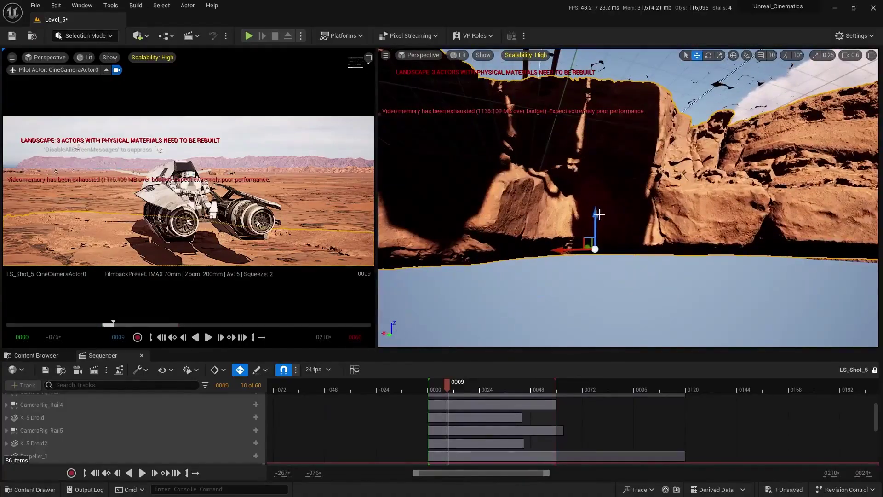
left_click_drag(598, 213, 587, 192)
key("Escape")
right_click_drag(586, 193, 559, 205)
scroll(587, 192, "up", 2)
key("Escape")
Step: Move the playhead to frame 8 and select the rock formation in the shot's foreground
scroll(552, 202, "up", 2)
scroll(453, 388, "up", 8, "ctrl")
mouse_move(454, 388)
left_mouse_down()
mouse_move(479, 394)
mouse_move(445, 395)
left_mouse_up()
right_click_drag(675, 172, 649, 216)
left_click(674, 172)
scroll(675, 172, "up", 3)
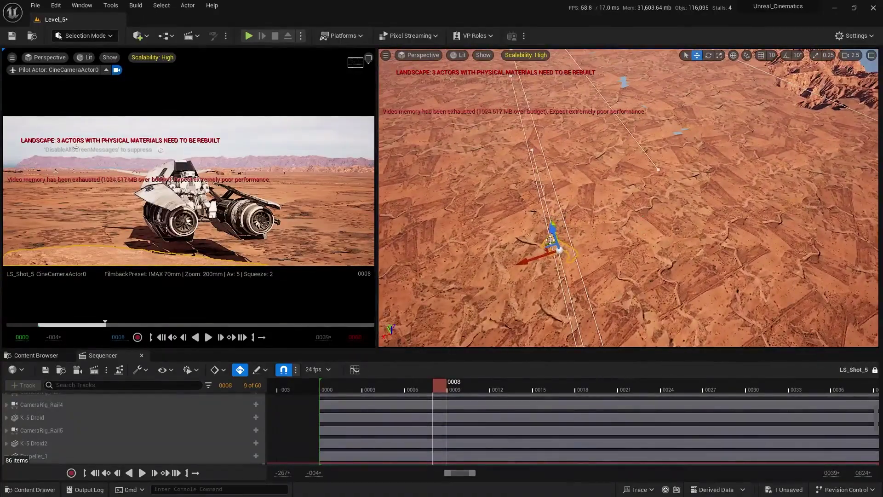
Step: Move a copy of the rock formation away from the foreground and rotate it for the background
left_click_drag(583, 129, 582, 127)
right_click_drag(616, 203, 603, 177)
scroll(617, 202, "down", 1)
key("e")
left_click_drag(625, 205, 651, 187)
key("w")
left_click_drag(592, 199, 647, 205)
Step: Rescale the copied rock formation and position it in the background to the right of the vehicle
mouse_move(647, 205)
right_mouse_down()
mouse_move(649, 175)
mouse_move(653, 205)
right_mouse_up()
scroll(647, 205, "down", 3)
key("r")
left_click_drag(645, 207, 645, 200)
key("w")
scroll(612, 239, "up", 2)
right_click_drag(645, 202, 593, 251)
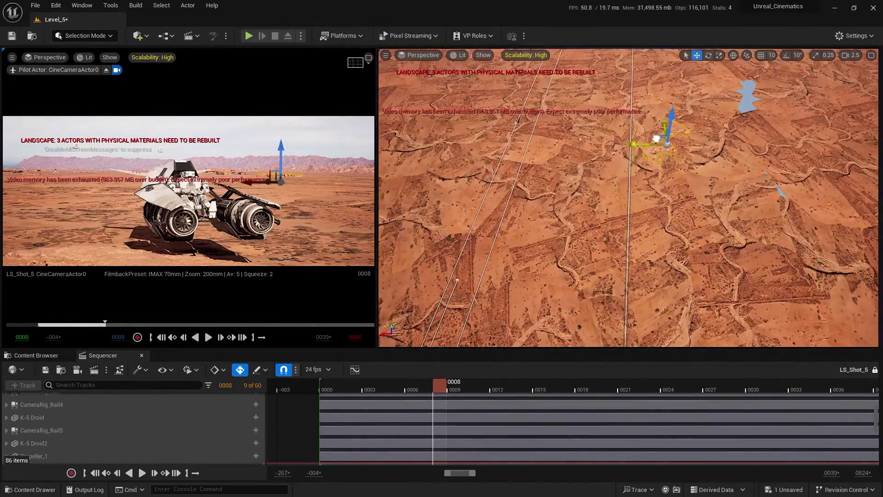
right_click_drag(579, 249, 580, 221)
scroll(580, 249, "up", 1)
Step: Move the playhead to frame 6 and move another rock copy across the terrain into the distant background
scroll(542, 424, "down", 5, "ctrl")
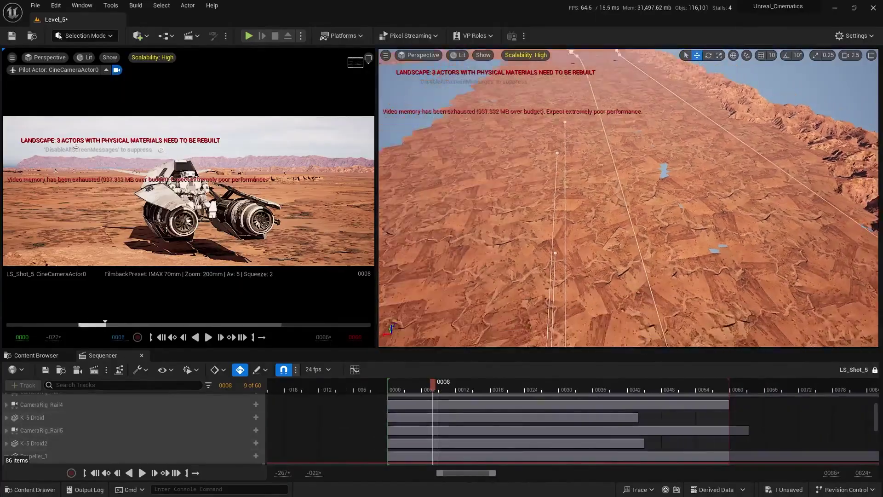
mouse_move(435, 389)
left_mouse_down()
mouse_move(416, 393)
mouse_move(444, 399)
mouse_move(421, 400)
left_mouse_up()
scroll(596, 202, "up", 3)
right_click_drag(598, 207, 598, 184)
left_click_drag(595, 312, 525, 256)
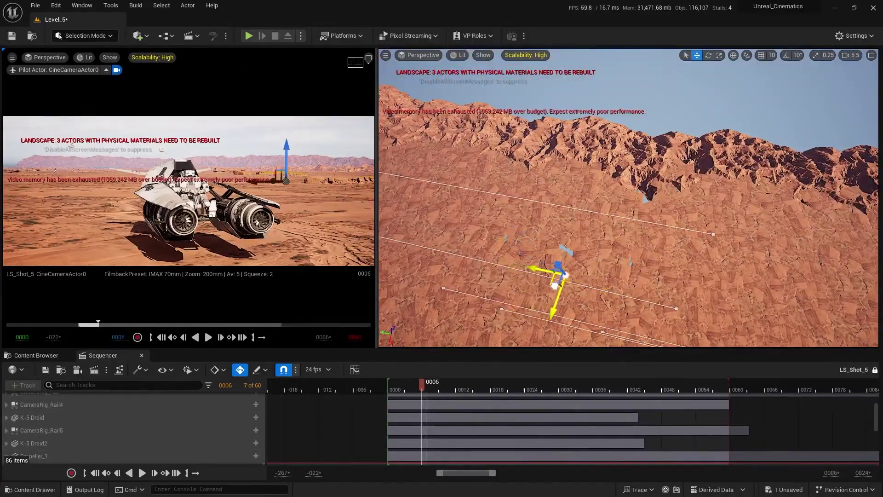
Step: Adjust the new rock copy's rotation and position beside the neighbouring rock formations
right_click_drag(598, 207, 556, 277)
scroll(598, 198, "down", 3)
key("e")
key("w")
right_click_drag(410, 201, 529, 286)
key("e")
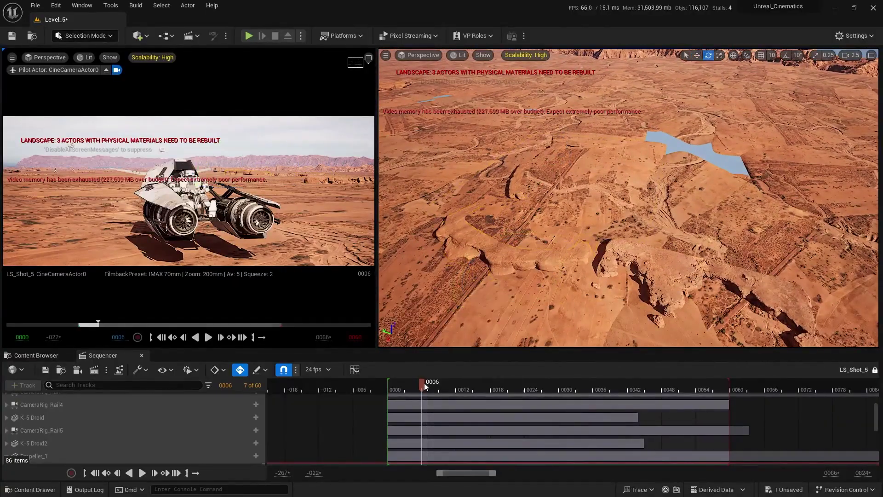
Step: Check the placed rock formations at frame 4 and clear the selection
left_click_drag(425, 383, 412, 398)
key("f")
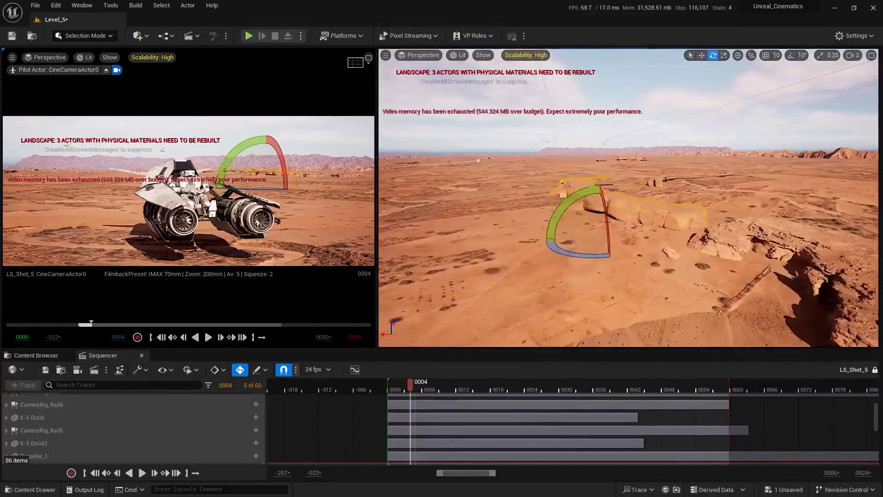
left_click(559, 216)
key("Escape")
right_click_drag(631, 239, 690, 251)
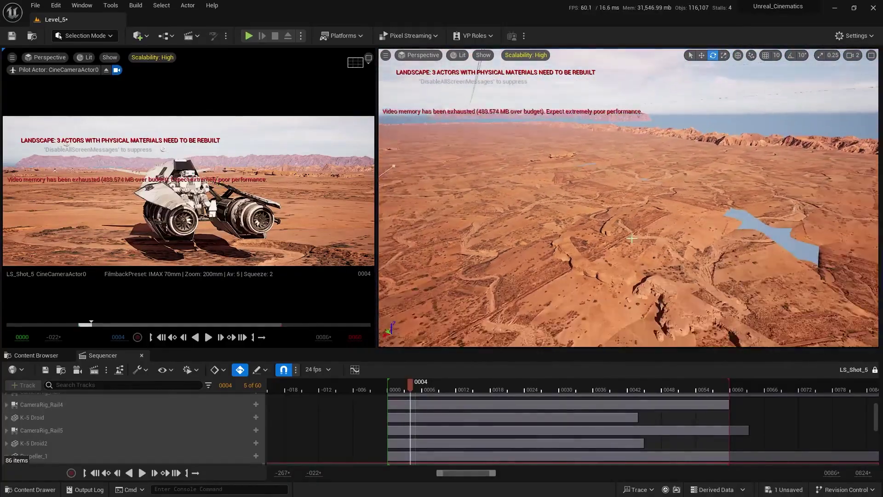
Step: Move the playhead to frame 10, shift the rock formation farther back and rotate it about 175 degrees around its vertical axis
left_click_drag(391, 391, 439, 386)
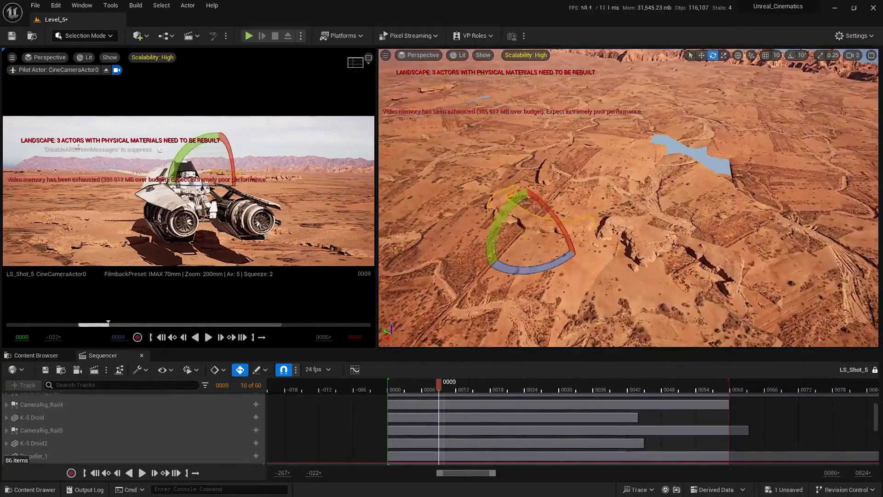
key("w")
right_click_drag(690, 250, 677, 258)
scroll(681, 256, "up", 1)
left_click_drag(413, 390, 444, 390)
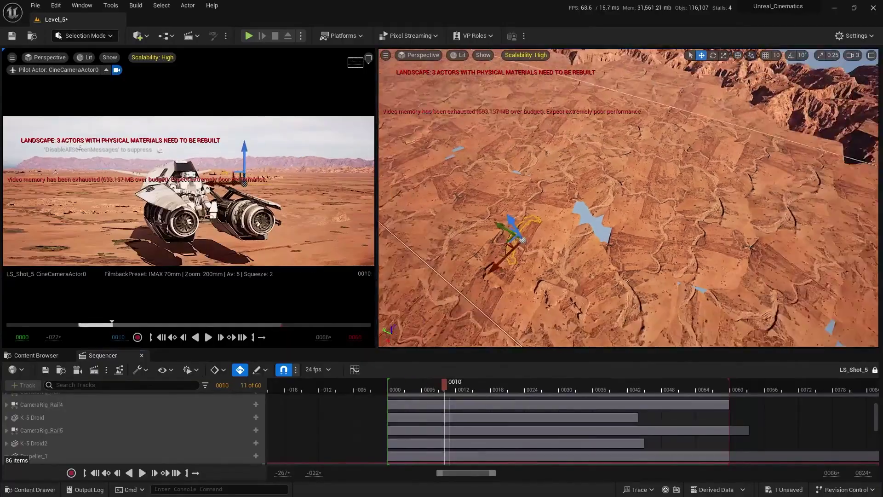
left_click_drag(524, 240, 571, 250)
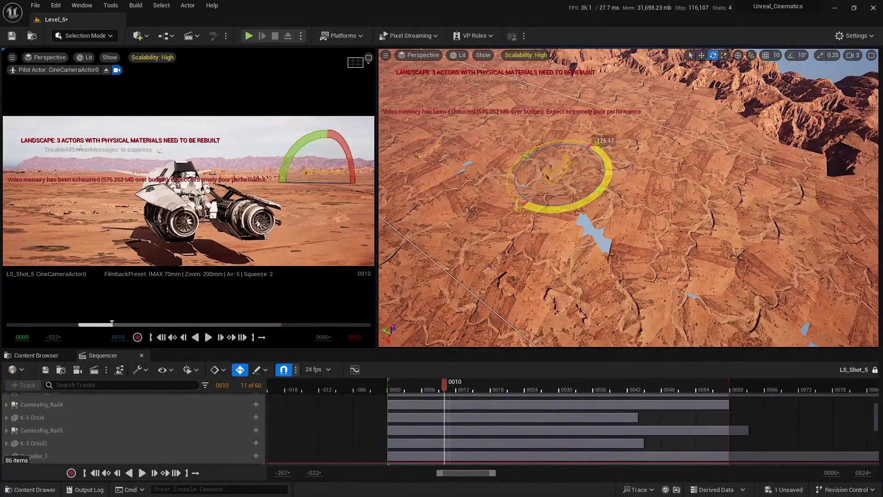
Step: Adjust the rotated rock formation's height and ground position, and set the playhead to frame 11
right_click_drag(629, 198, 624, 188)
scroll(626, 193, "down", 1)
right_click_drag(654, 248, 610, 203)
key("r")
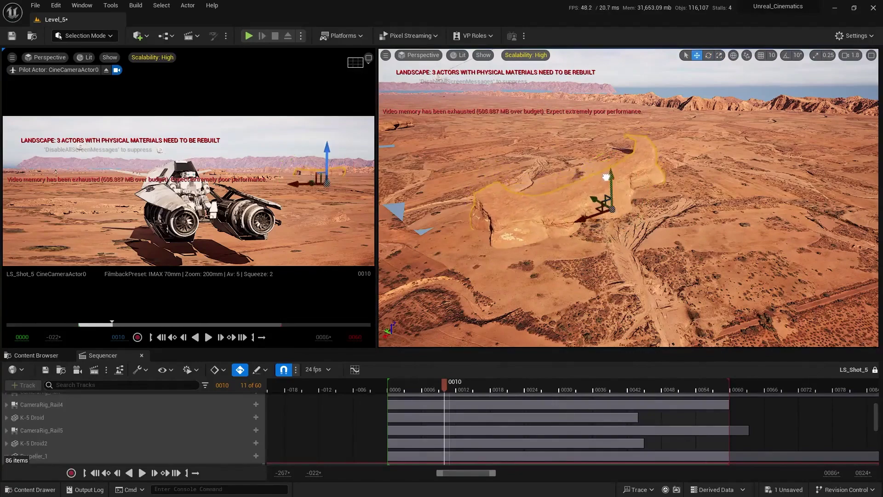
left_click_drag(459, 338, 452, 391)
right_click_drag(506, 285, 553, 258)
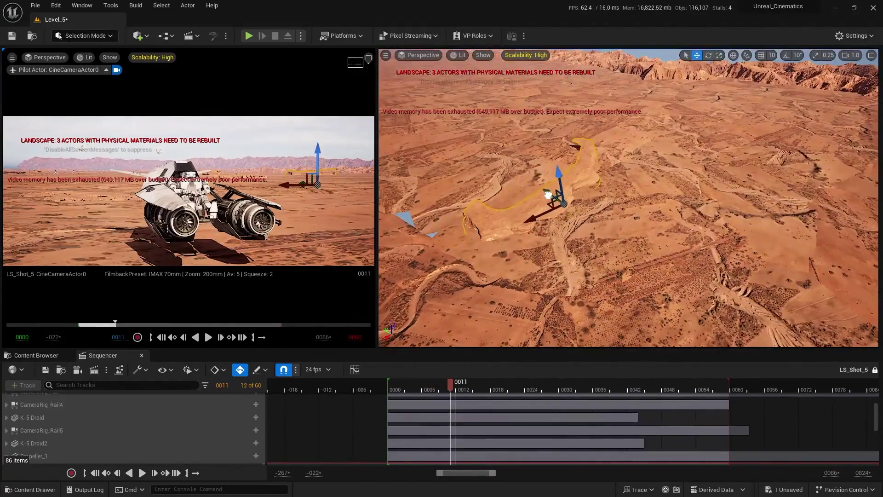
Step: Duplicate the rock formation beside the original and rotate the copy
left_click_drag(538, 181, 644, 262, "alt")
key("e")
left_click_drag(562, 235, 569, 239)
right_click_drag(674, 225, 614, 205)
Step: Scrub the shot to frame 16 and back to frame 0, and check the composition in the maximized camera view
left_click_drag(452, 384, 479, 402)
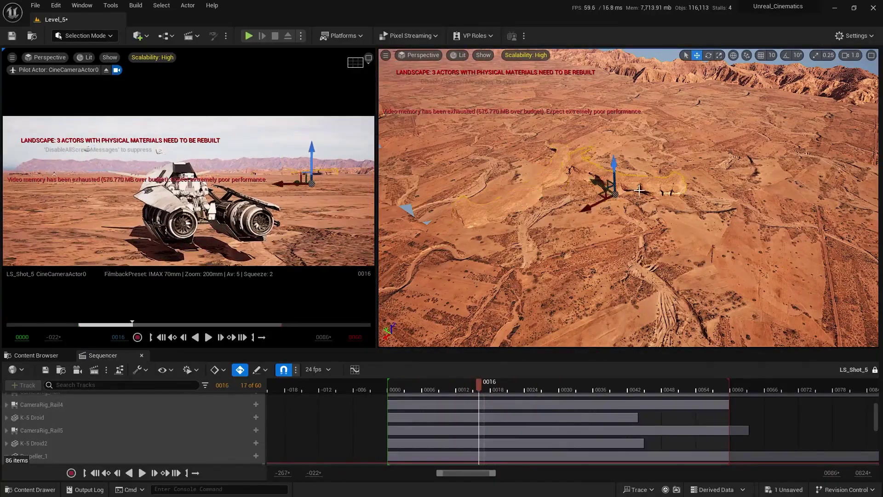
right_click_drag(639, 190, 626, 198)
left_click_drag(479, 384, 388, 398)
left_click(369, 58)
left_click(843, 57)
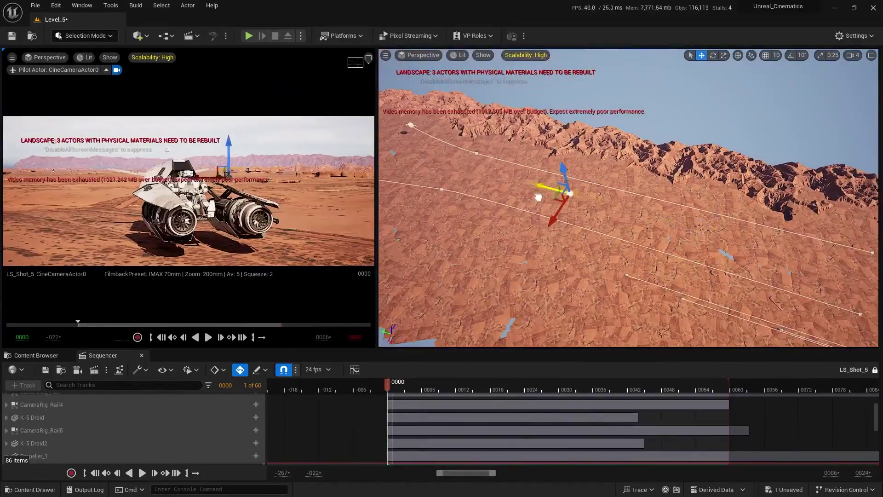
Step: Shift the rock formation deeper into the desert background and check its framing in the maximized camera view at frame 0
right_click_drag(539, 197, 623, 283)
key("e")
left_click(369, 58)
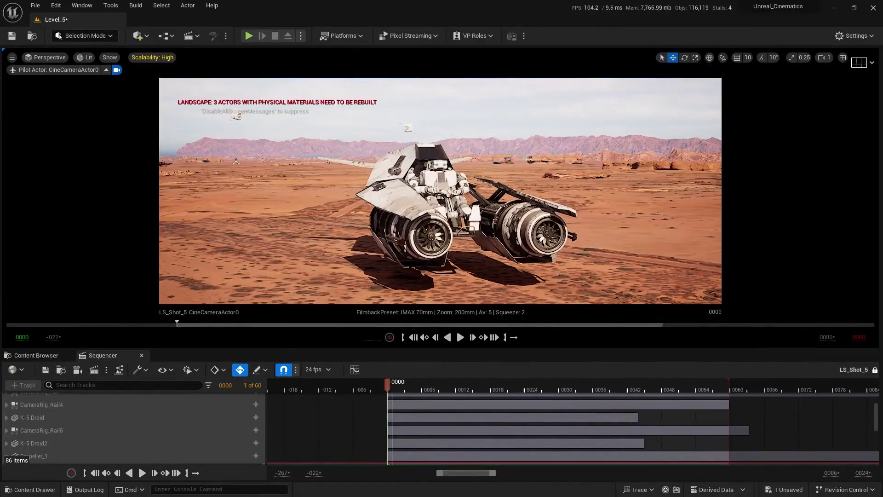
left_click(843, 57)
Step: Rotate the background rock formation, then check the shot in the maximized camera view up to frame 14
right_click_drag(663, 212, 672, 220)
key("e")
left_click_drag(599, 221, 600, 251)
right_click_drag(726, 232, 704, 227)
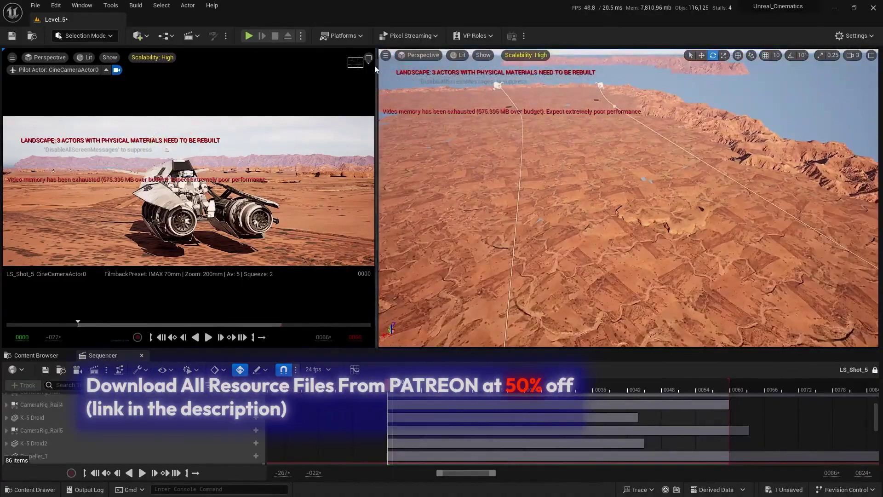
left_click(368, 58)
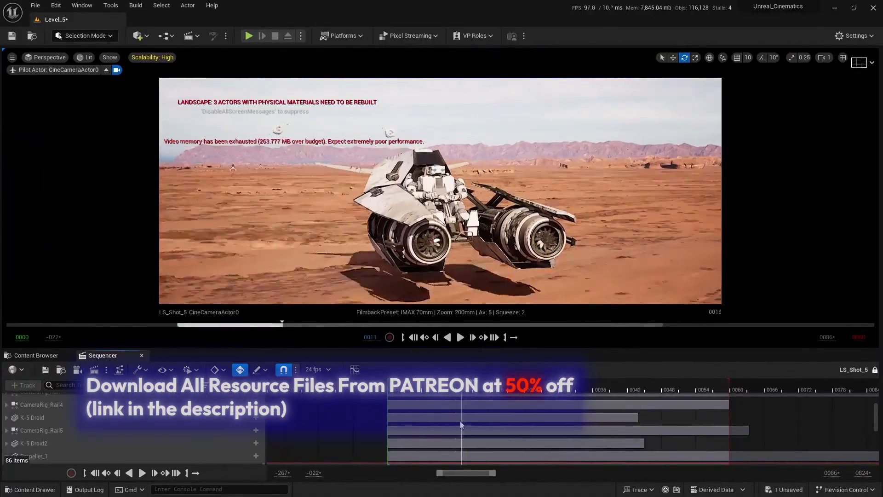
left_click(843, 58)
Step: Set the playhead to frame 19 and move the rock formation across the background toward the right edge of the camera frame
right_click_drag(622, 222, 501, 208)
key("w")
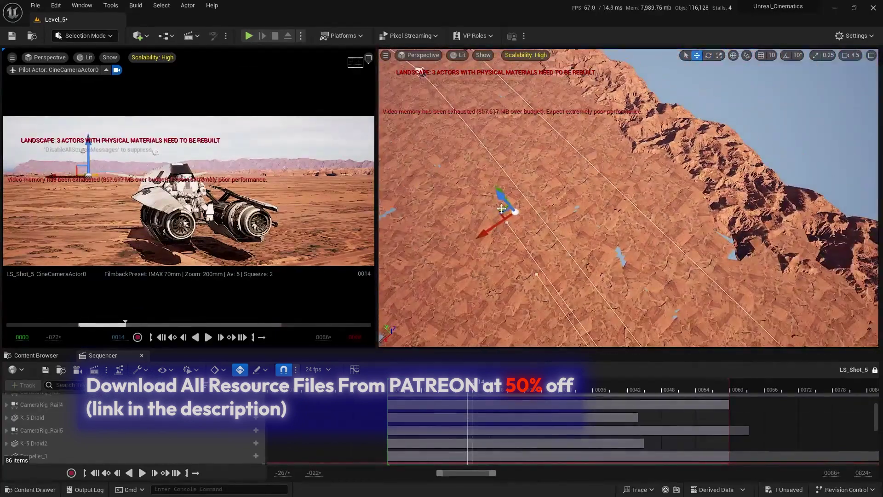
scroll(497, 421, "down", 3, "ctrl")
right_click_drag(497, 414, 396, 455)
left_click_drag(377, 385, 393, 385)
left_click_drag(606, 287, 601, 292)
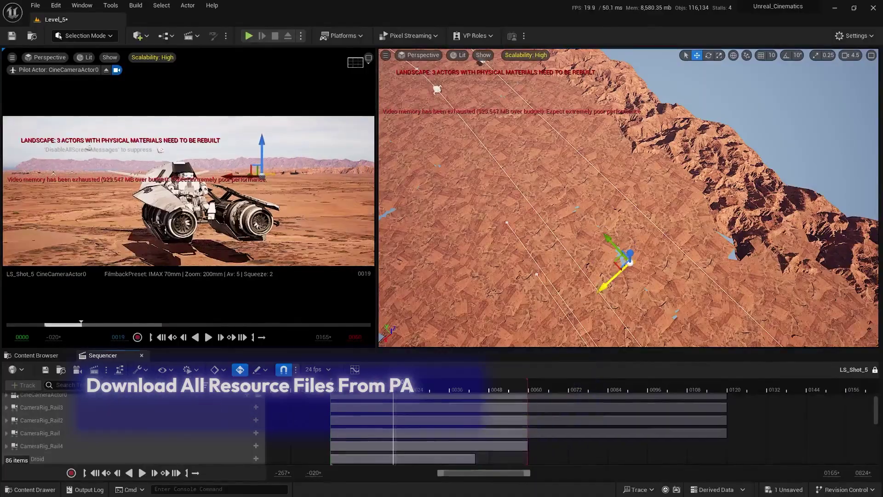
right_click_drag(601, 292, 639, 308)
left_click_drag(531, 198, 526, 195)
scroll(511, 202, "down", 1)
right_click_drag(526, 195, 501, 216)
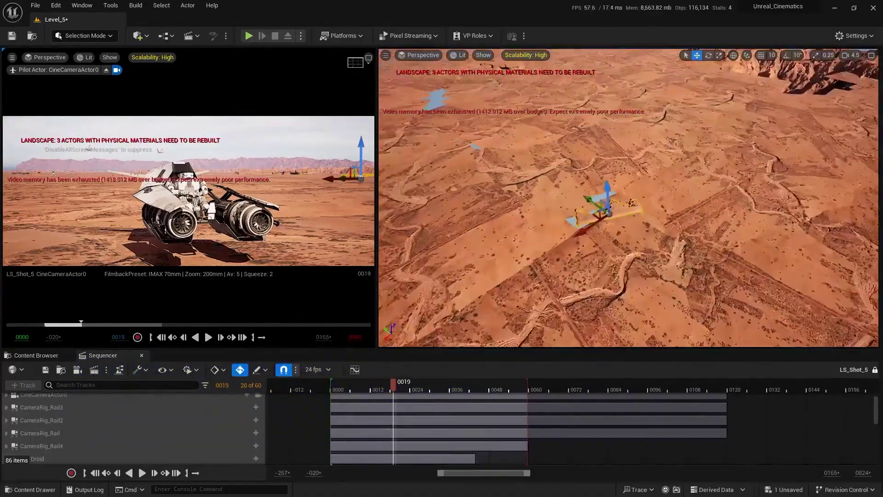
Step: Rotate the moved rock formation on the ground and adjust its scale
key("e")
left_click_drag(564, 253, 575, 276)
right_click_drag(598, 265, 594, 215)
scroll(594, 215, "down", 2)
key("r")
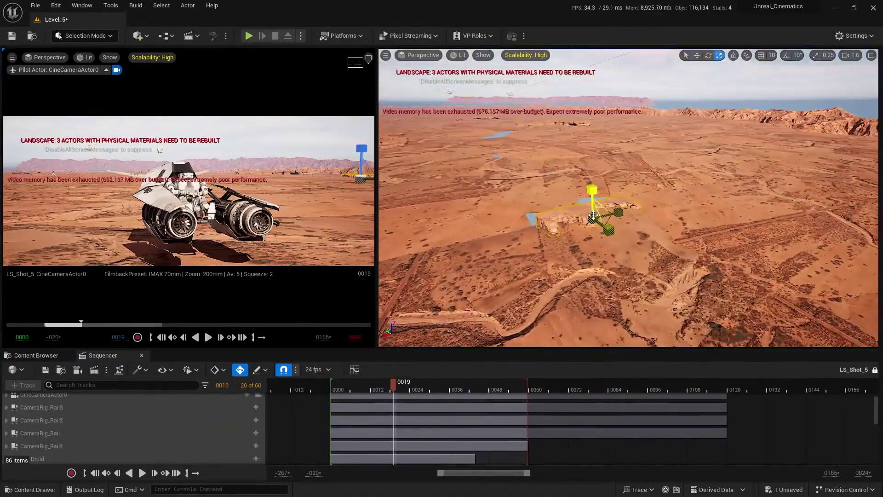
Step: Set the playhead to frame 30, place a rock formation in the background behind the vehicle, and advance to frame 31
left_click_drag(405, 386, 429, 397)
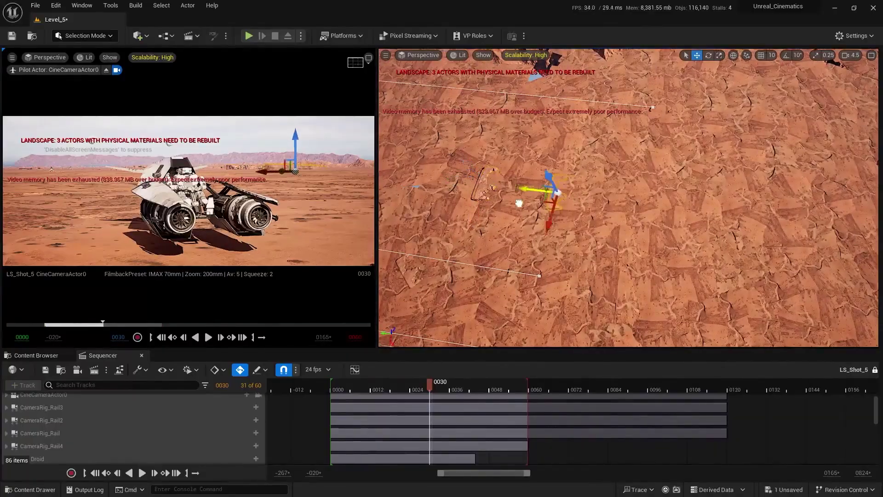
key("f")
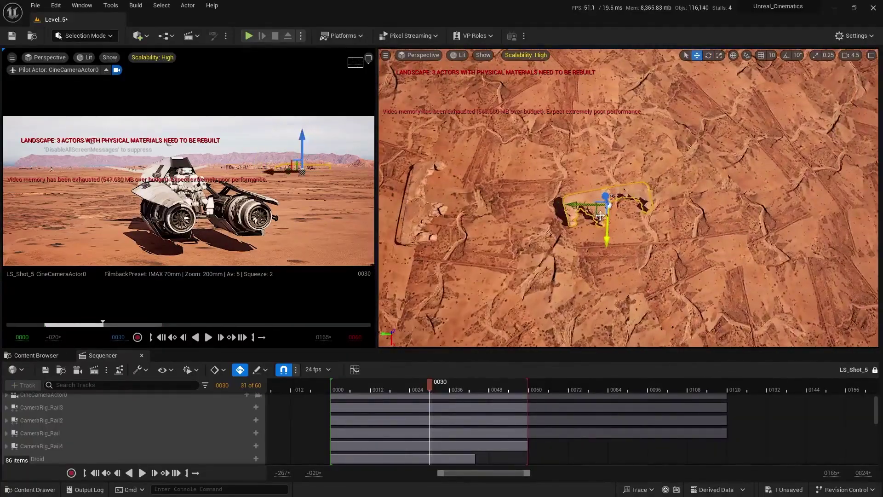
mouse_move(421, 392)
left_mouse_down()
mouse_move(479, 397)
mouse_move(433, 393)
left_mouse_up()
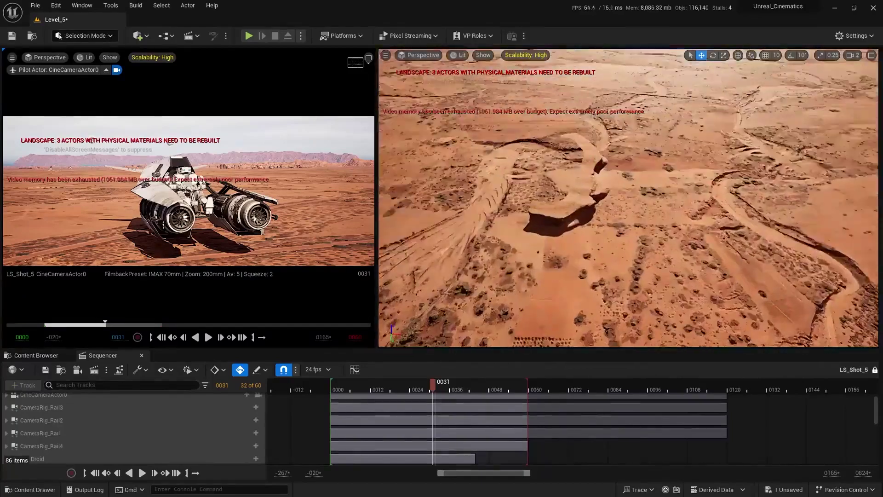
Step: Select the rock formation at frame 31 and move it across the background to the right edge of the camera frame
right_click_drag(543, 193, 584, 208)
left_click(542, 193)
scroll(584, 208, "up", 5)
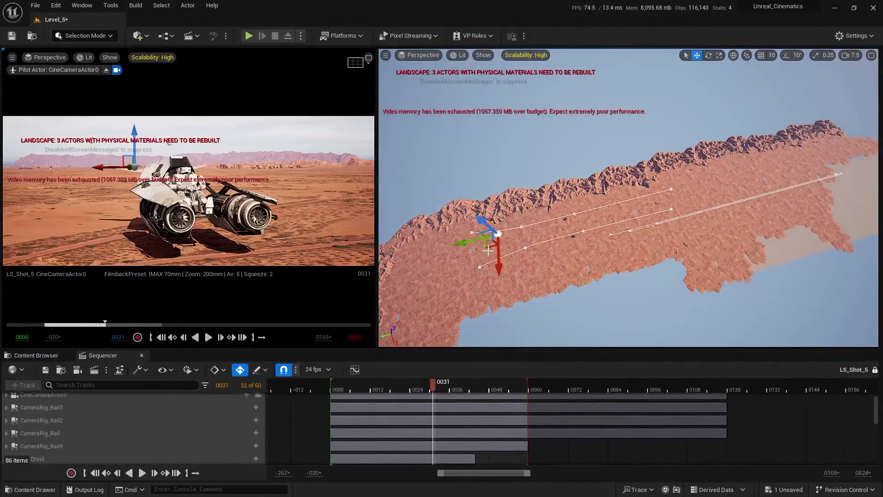
left_click_drag(648, 215, 660, 212)
right_click_drag(509, 240, 510, 240)
scroll(509, 240, "up", 1)
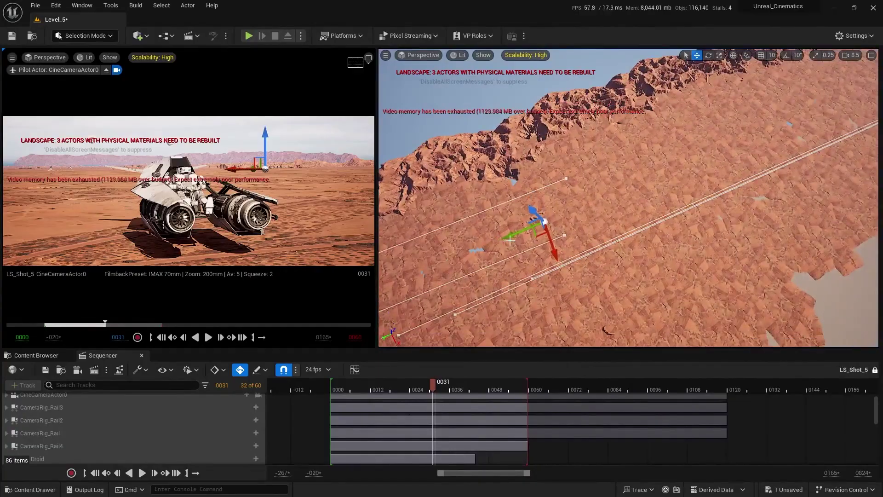
right_click_drag(542, 209, 541, 209)
scroll(541, 210, "down", 2)
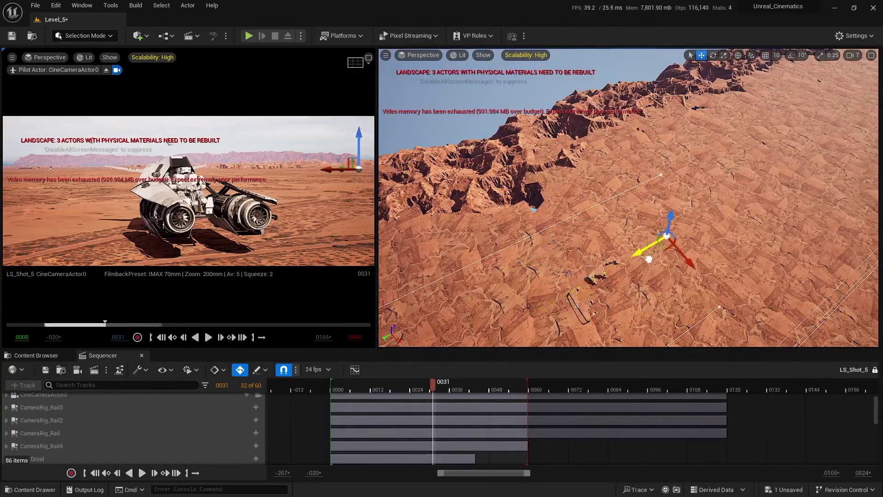
Step: Set the playhead to frame 40, position the low rock formation in the background, and scale it up
left_click_drag(432, 388, 463, 388)
right_click_drag(667, 233, 666, 233)
scroll(667, 233, "down", 3)
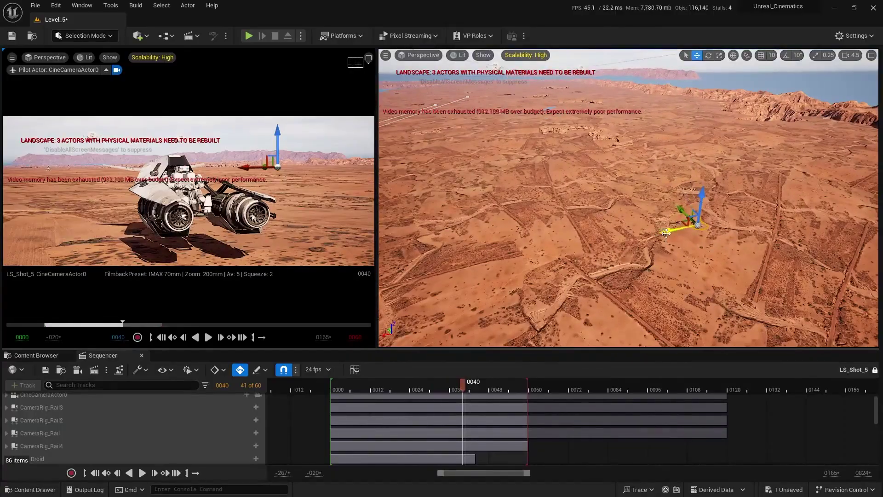
right_click_drag(597, 248, 669, 268)
scroll(669, 268, "down", 4)
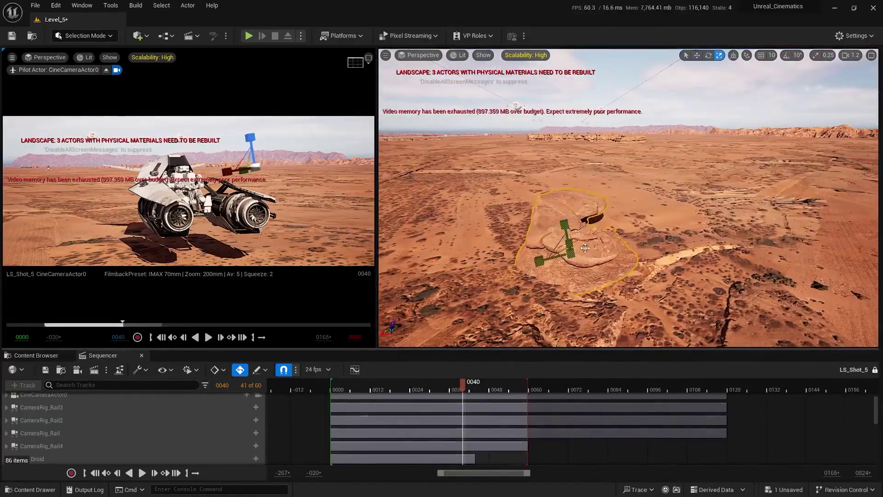
key("w")
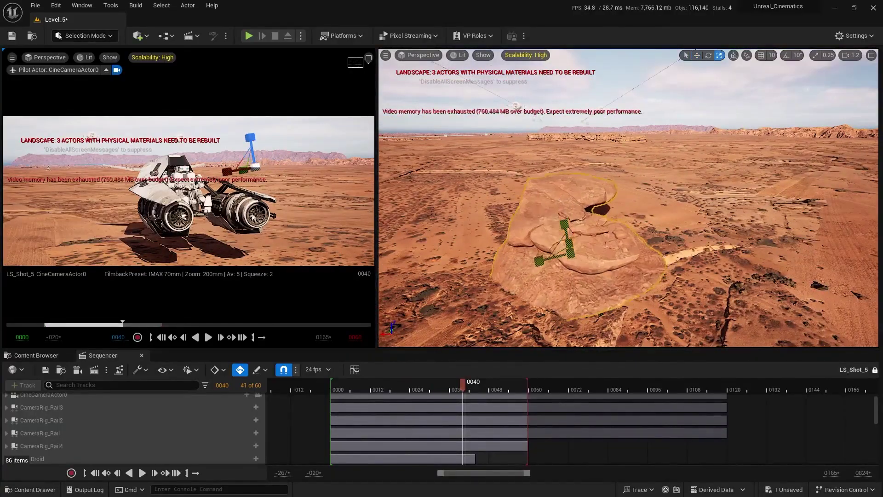
left_click_drag(571, 253, 577, 209)
key("w")
Step: Select the neighbouring rock formation and adjust its rotation and placement on the ground
right_click_drag(577, 208, 607, 251)
right_click_drag(685, 236, 685, 189)
left_click(529, 207)
right_click_drag(529, 207, 522, 210)
key("e")
left_click_drag(615, 144, 603, 135)
left_click_drag(579, 174, 580, 181)
right_click_drag(580, 180, 594, 246)
left_click_drag(594, 248, 571, 263)
right_click_drag(570, 263, 543, 257)
scroll(570, 263, "up", 2)
Step: Play the shot in the maximized camera view, stop it, and set the playhead to frame 39
key("space")
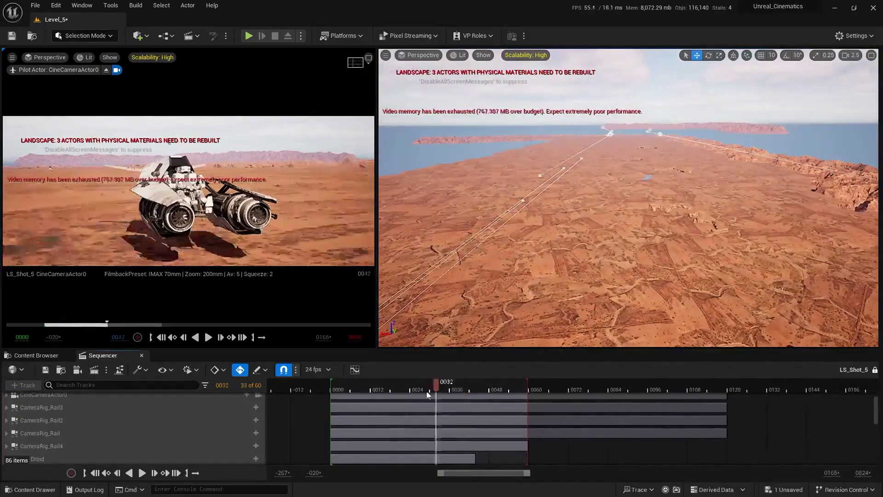
left_click(355, 62)
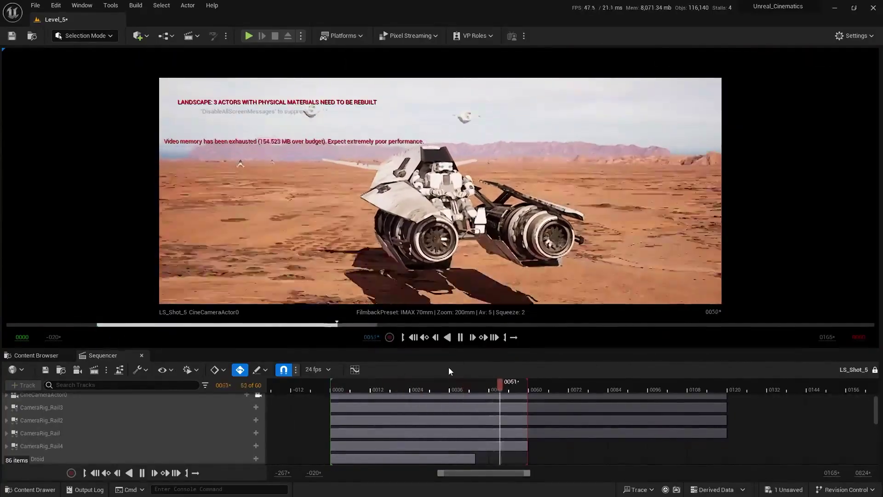
key("space")
left_click_drag(377, 389, 464, 418)
left_click(859, 62)
Step: Place the large rock formation to the right of the vehicle at frame 39, rotate it, and sink it into the ground
right_click_drag(612, 206, 662, 184)
left_click(604, 195)
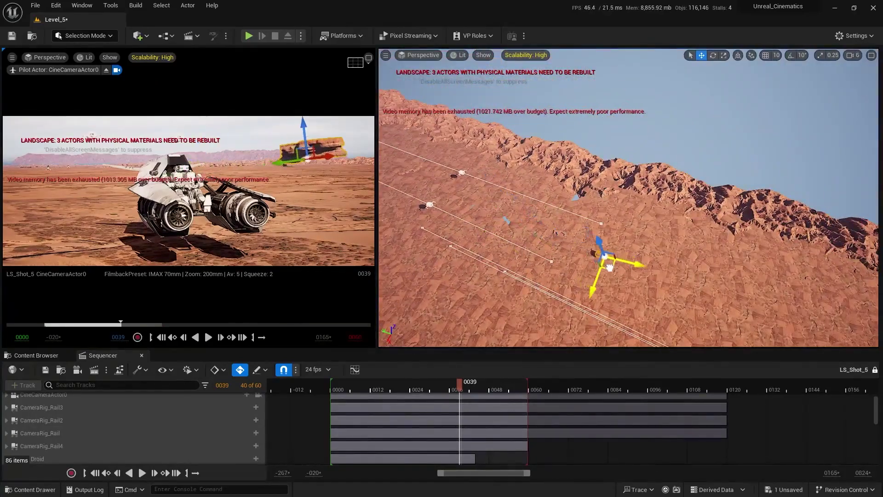
key("f")
key("e")
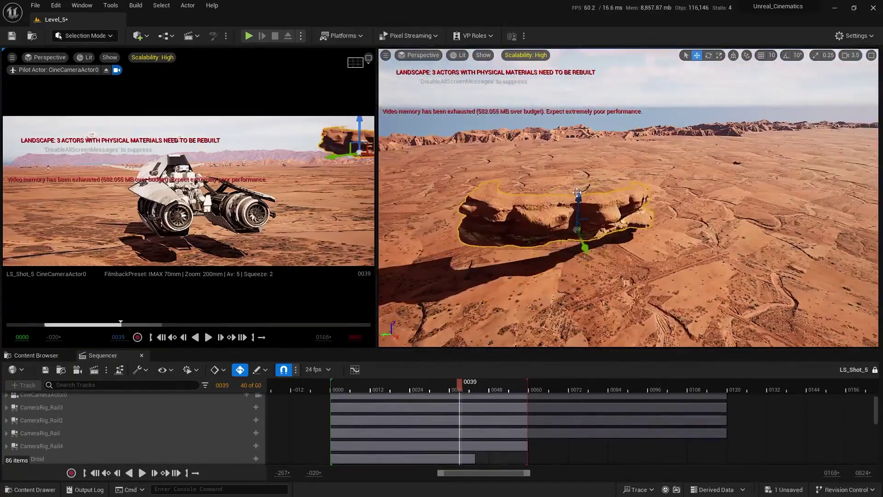
right_click_drag(559, 197, 574, 193)
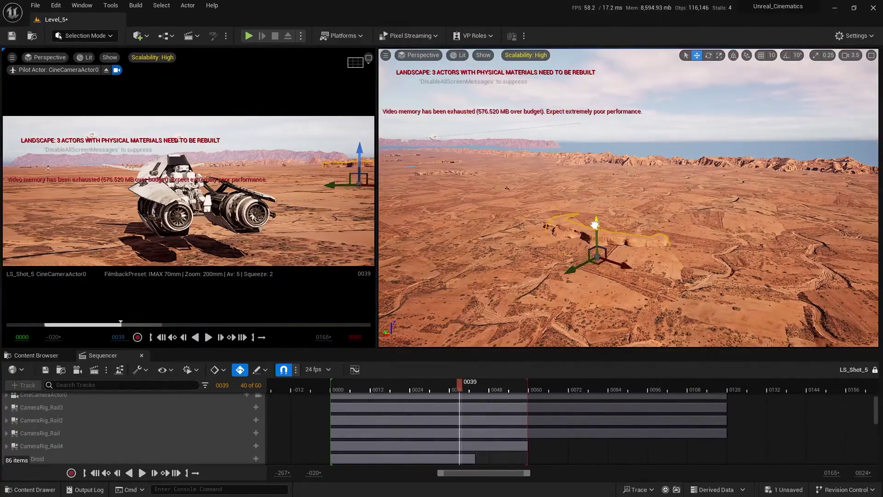
left_click(599, 233)
right_click_drag(598, 234, 555, 265)
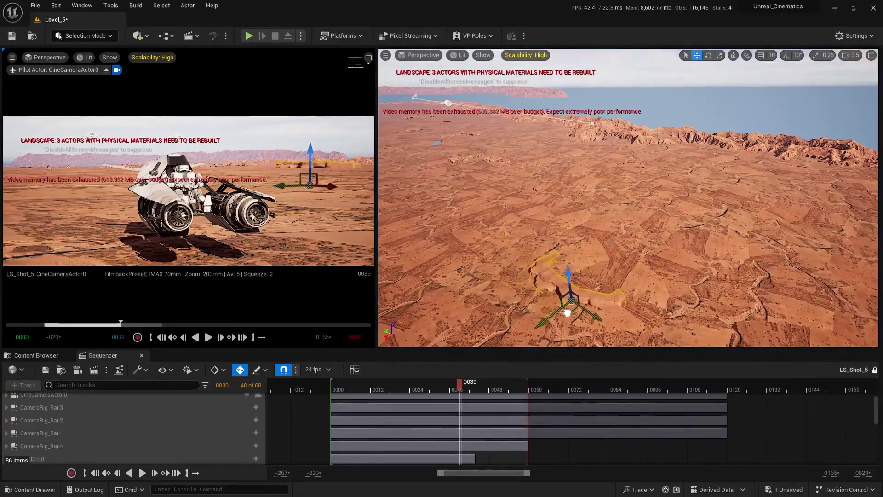
Step: Set the playhead to frame 44, duplicate the large sunken formation beside the original, and rotate the copy
left_click_drag(439, 386, 476, 406)
left_click(618, 281)
right_click_drag(619, 281, 610, 310)
left_click_drag(630, 230, 484, 207, "alt")
key("e")
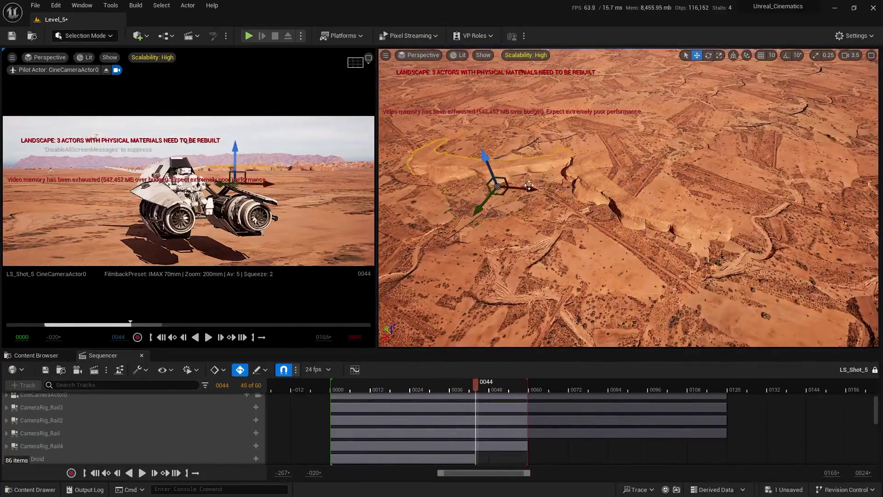
Step: Return the playhead to frame 0 and place another copy of the rock formation on the open ground
left_click_drag(333, 389, 333, 409)
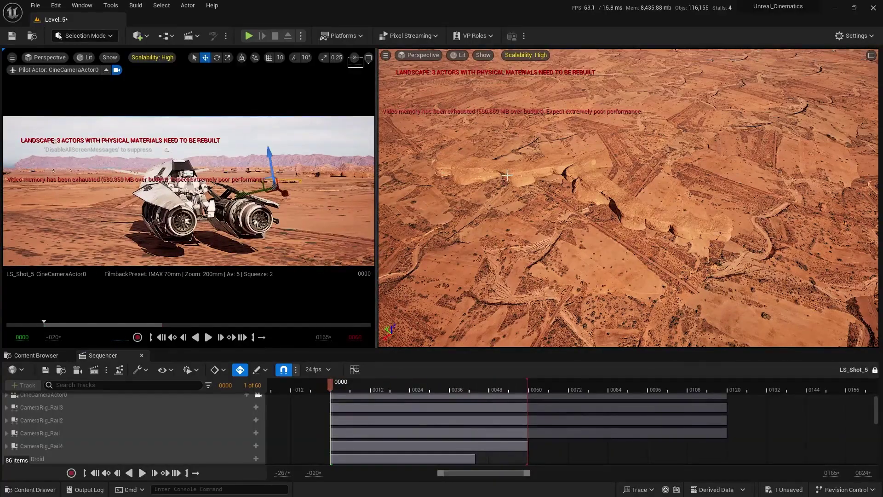
right_click_drag(507, 176, 554, 160)
left_click_drag(418, 234, 589, 227)
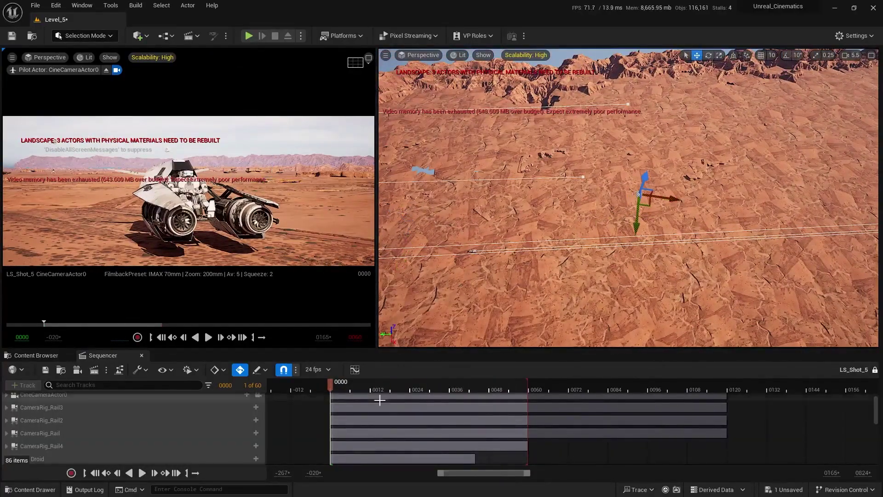
Step: Set the playhead to frame 36 and adjust the new formation's placement on the ground
left_click_drag(380, 401, 450, 401)
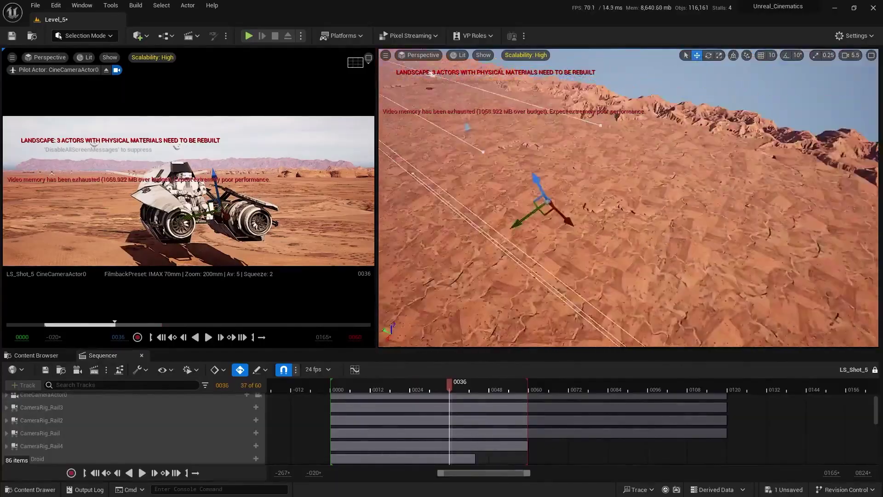
scroll(589, 190, "down", 3)
right_click_drag(593, 193, 583, 183)
left_click_drag(593, 166, 590, 149)
mouse_move(585, 175)
right_mouse_down()
mouse_move(592, 198)
mouse_move(589, 184)
right_mouse_up()
Step: Set the playhead to frame 50, reposition the rock to the right of the vehicle, and switch the transform gizmo to world space
left_click_drag(450, 389, 496, 389)
right_click_drag(576, 261, 511, 260)
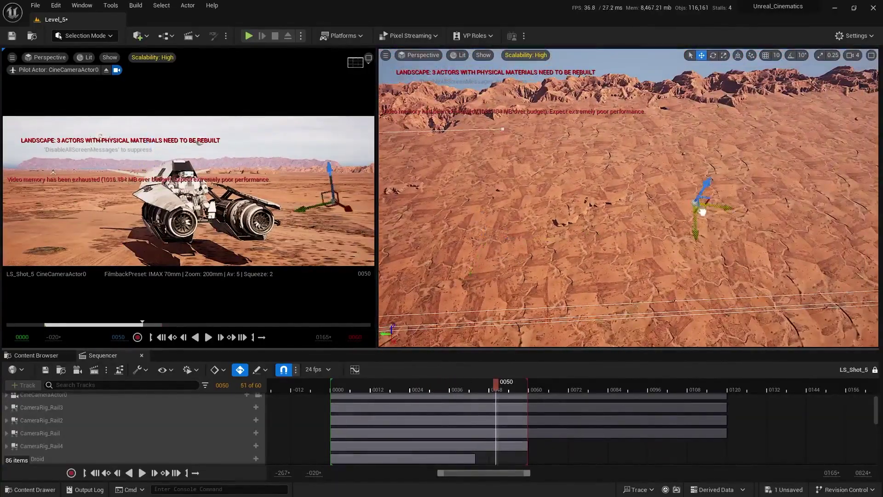
right_click_drag(709, 194, 670, 165)
left_click(737, 57)
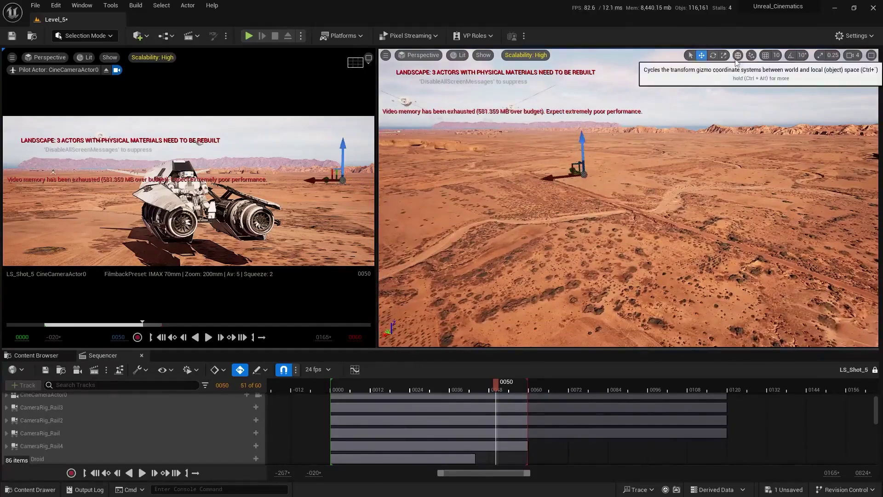
Step: Move the layered rock block into the background at frame 50, adjust its scale, and focus on it
right_click_drag(577, 121, 587, 173)
scroll(593, 156, "down", 3)
left_click_drag(517, 292, 506, 307)
right_click_drag(552, 230, 586, 177)
scroll(579, 179, "down", 1)
key("r")
key("w")
key("f")
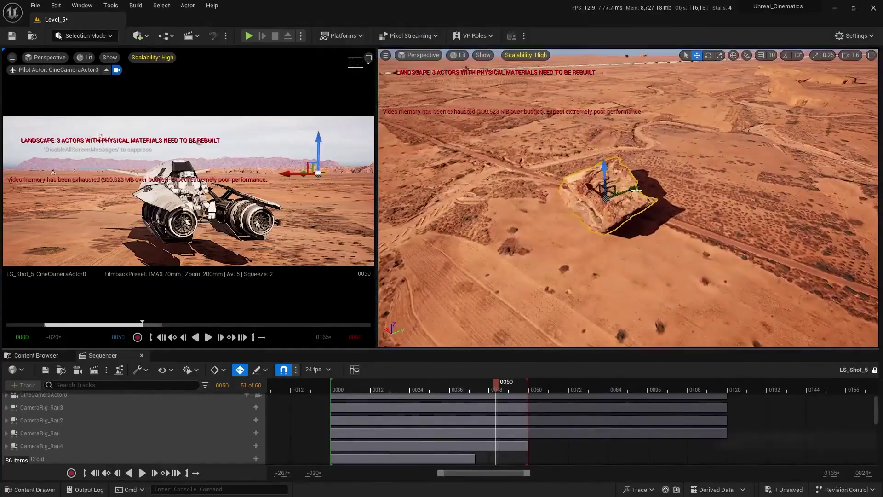
Step: Lower the layered rock block into the ground, shift its position, and rotate it
left_click_drag(607, 199, 587, 175, "alt")
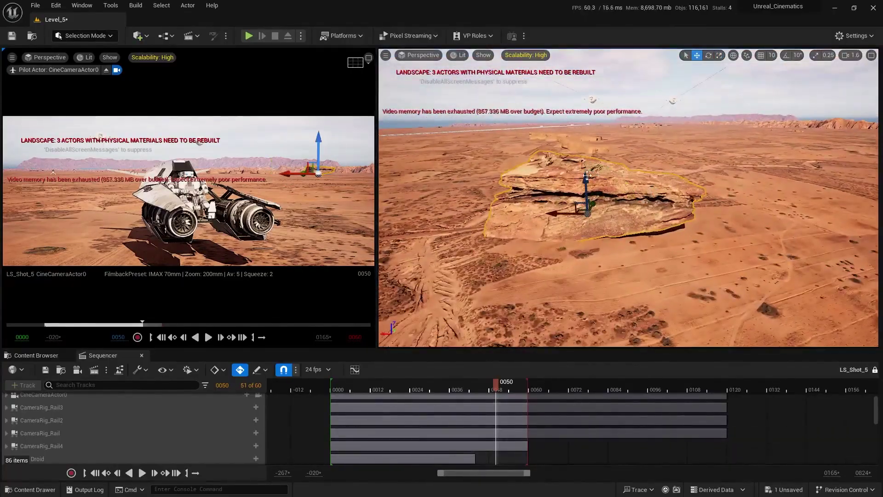
left_click_drag(584, 211, 585, 219)
left_click_drag(584, 220, 621, 240, "alt")
left_click_drag(531, 220, 513, 232)
left_click_drag(513, 233, 534, 237, "alt")
key("e")
left_click_drag(452, 218, 461, 187)
key("w")
scroll(460, 187, "down", 5)
Step: Place a copy of the long rock formation in the background behind the vehicle's right engine
left_click_drag(549, 193, 640, 170)
key("Escape")
right_click_drag(640, 169, 473, 361)
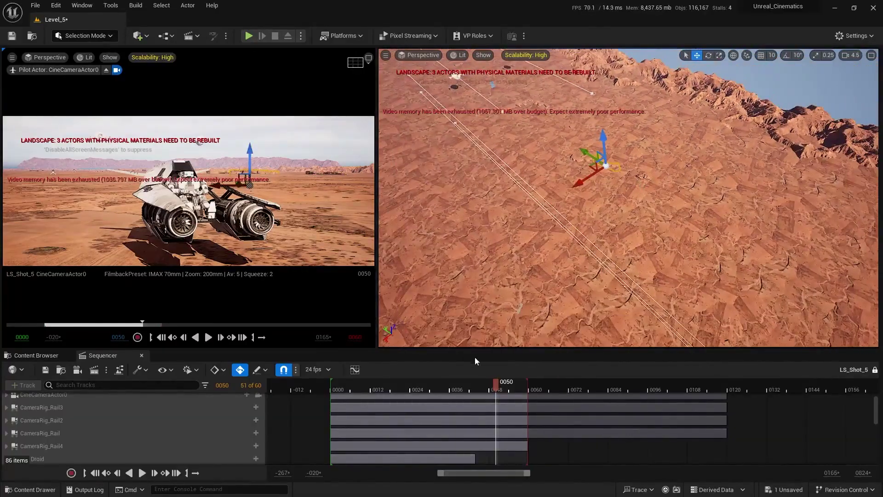
Step: Set the playhead to frame 53 and rotate the copied long rock formation
left_click_drag(496, 387, 508, 397)
key("e")
key("f")
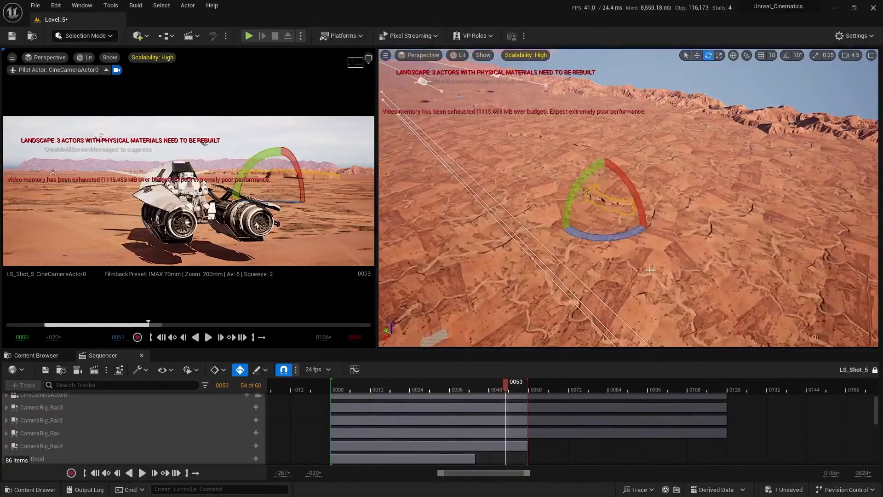
left_click_drag(650, 224, 658, 220)
key("w")
right_click_drag(658, 221, 630, 216)
Step: Scrub ahead and back to frame 53, then move and rotate the selected pair of rock formations at the frame's right edge
left_click_drag(505, 390, 516, 390)
mouse_move(645, 207)
right_mouse_down()
mouse_move(653, 216)
mouse_move(661, 207)
right_mouse_up()
left_click_drag(513, 392, 506, 394)
right_click_drag(481, 259, 542, 285)
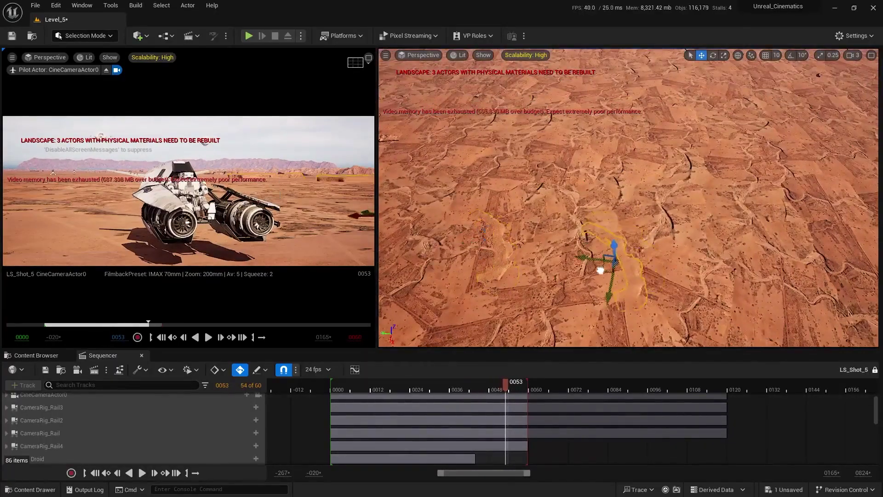
left_click_drag(600, 270, 602, 270)
right_click_drag(602, 271, 564, 239)
key("e")
left_click_drag(556, 228, 565, 196)
Step: Play the whole shot in the maximized camera view to review the placed rock formations
key("space")
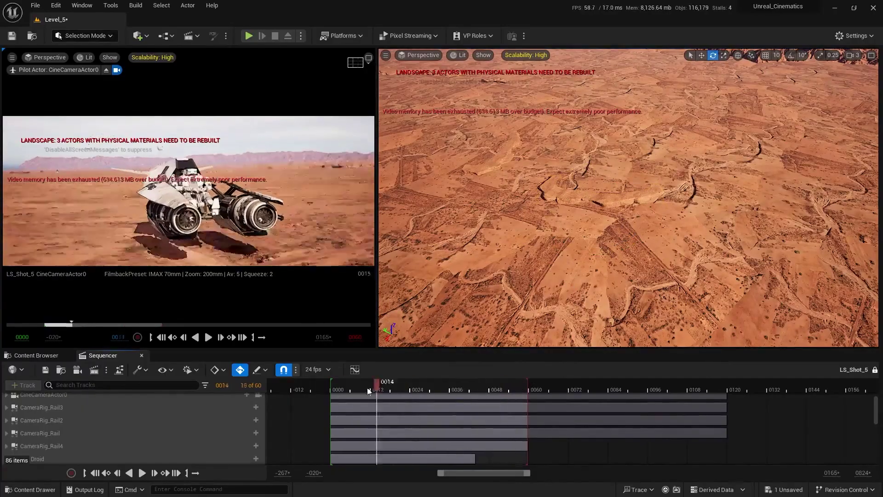
left_click(369, 58)
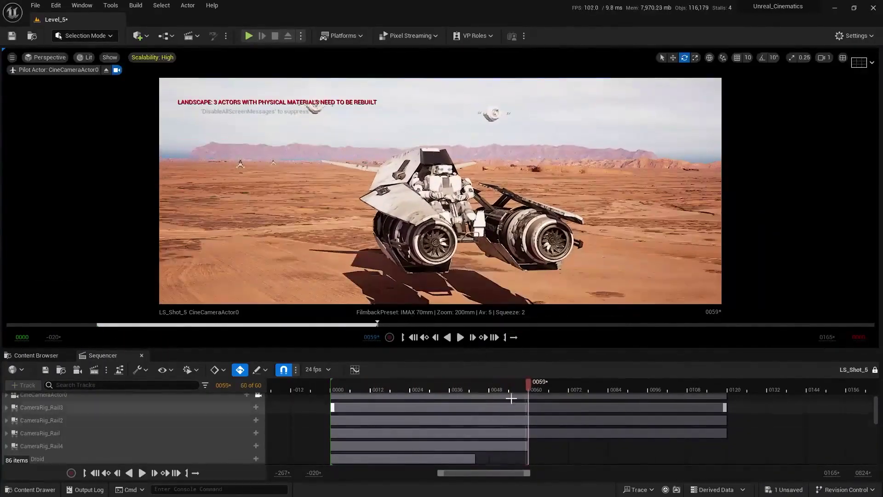
Step: Restore the split viewports, set the playhead to frame 0 and place a copied rock formation in the background beside the vehicle
left_click_drag(396, 385, 368, 389)
left_click(843, 58)
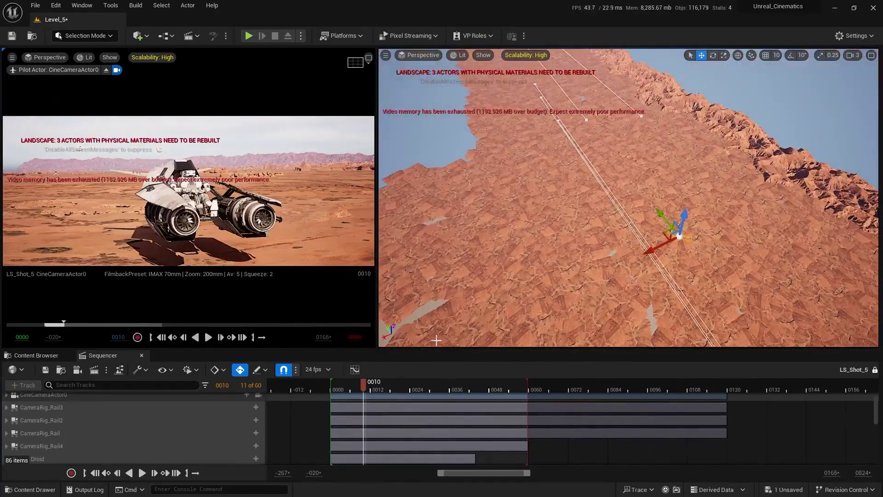
left_click(520, 386)
left_click(332, 386)
right_click_drag(529, 240, 596, 247)
scroll(570, 220, "down", 1)
scroll(575, 244, "up", 3)
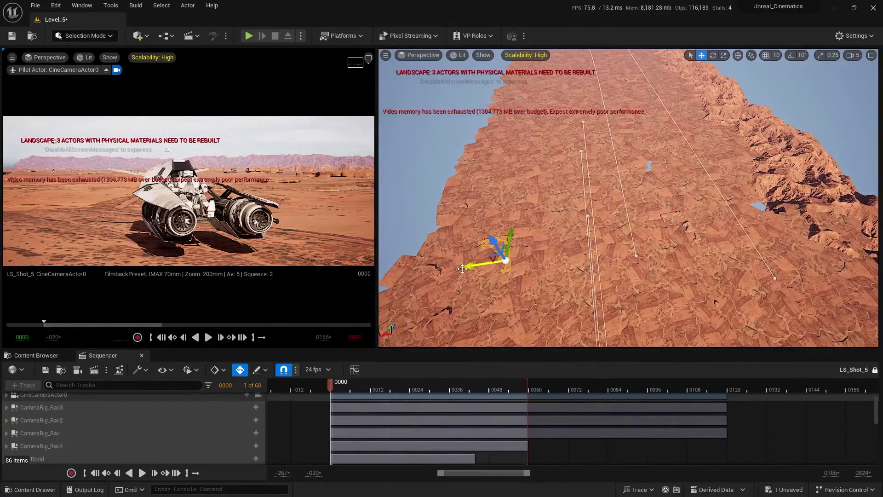
right_click_drag(462, 268, 720, 253)
right_click_drag(761, 191, 629, 252)
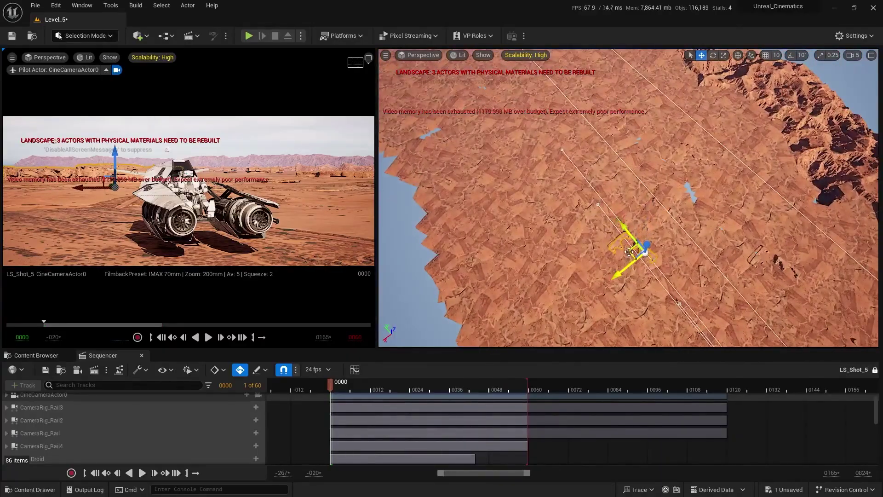
Step: Scrub through frame 28 to frame 60 and shift the copied rock formation pair to the left edge of the camera frame
left_click_drag(335, 384, 426, 383)
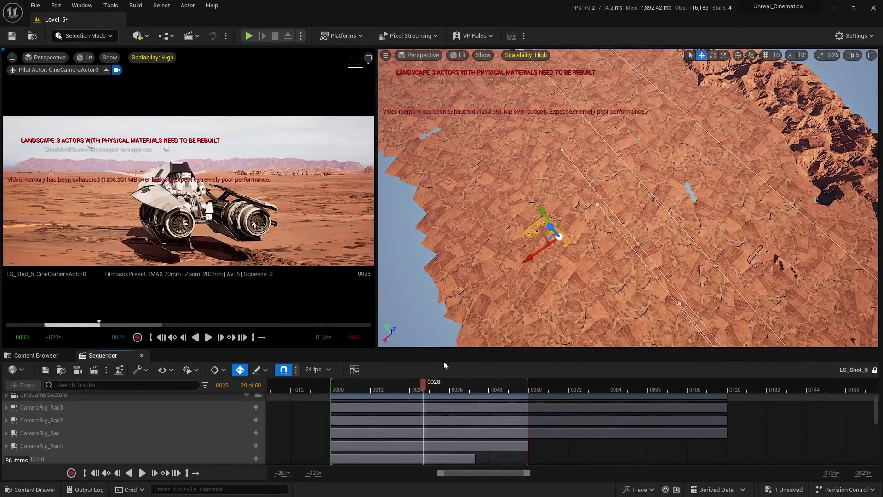
right_click_drag(542, 239, 630, 155)
left_click_drag(581, 225, 672, 227, "alt")
left_click_drag(423, 385, 529, 384)
right_click_drag(589, 230, 487, 170)
left_click(518, 221)
scroll(474, 216, "down", 2)
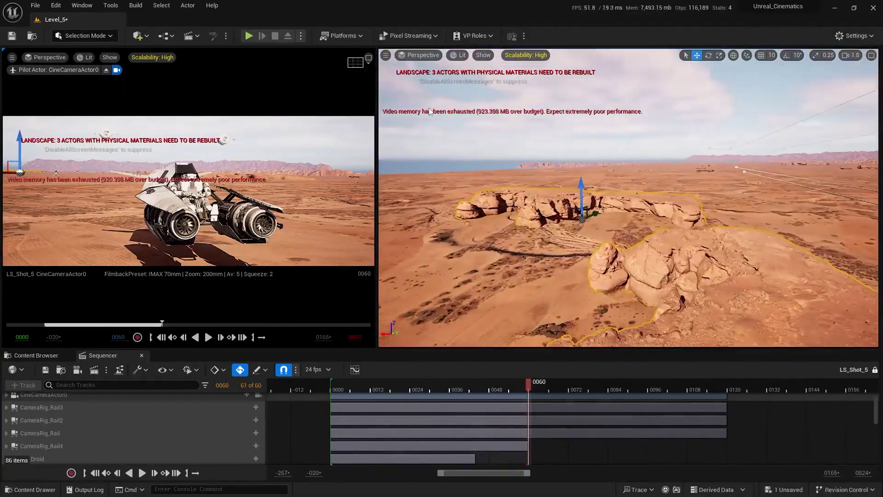
Step: Check frame 60 in the enlarged camera view, then move the selected rock formation closer to the rail line
left_click(369, 58)
left_click(843, 58)
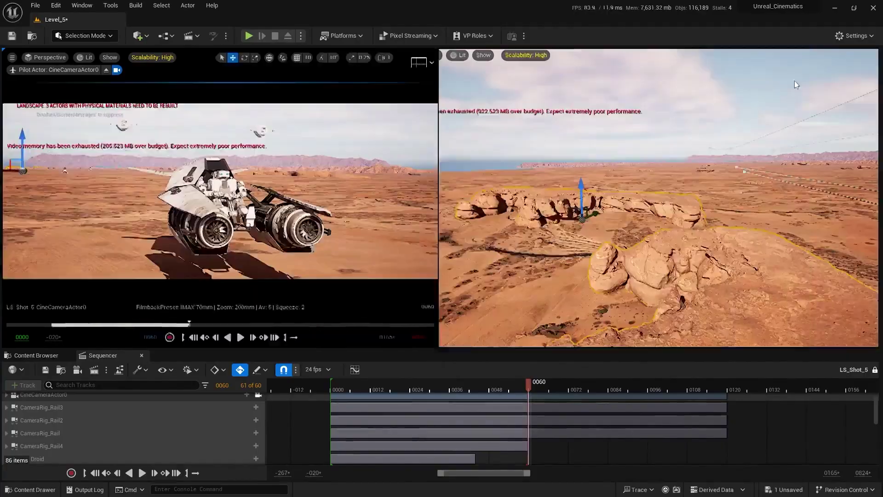
scroll(717, 240, "up", 5)
mouse_move(727, 210)
right_mouse_down()
mouse_move(718, 239)
mouse_move(727, 209)
right_mouse_up()
mouse_move(528, 237)
right_mouse_down()
mouse_move(501, 235)
mouse_move(612, 258)
mouse_move(515, 230)
right_mouse_up()
scroll(612, 257, "down", 1)
right_click_drag(612, 224, 579, 227)
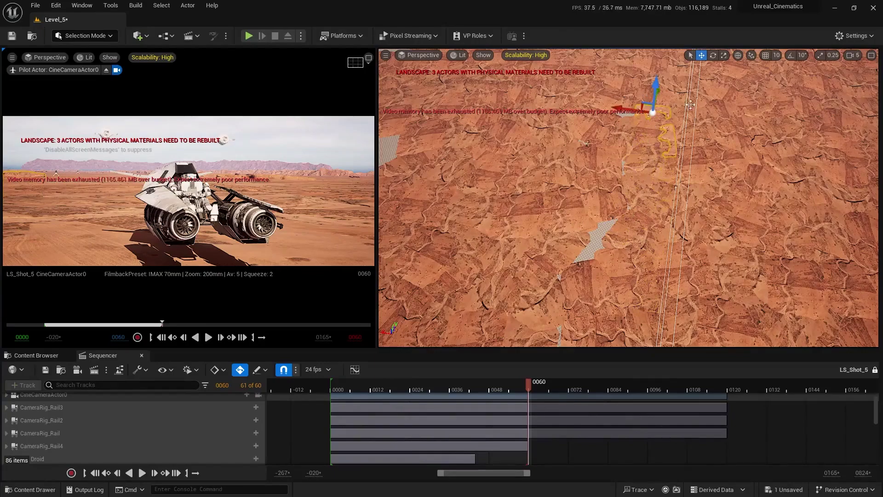
Step: Move the selected rock formation along the rails at frame 60 and rotate it about the vertical axis
right_click_drag(691, 105, 690, 69)
scroll(690, 104, "down", 3)
left_click_drag(481, 186, 535, 295)
right_click_drag(535, 294, 529, 267)
key("e")
left_click_drag(581, 265, 578, 241)
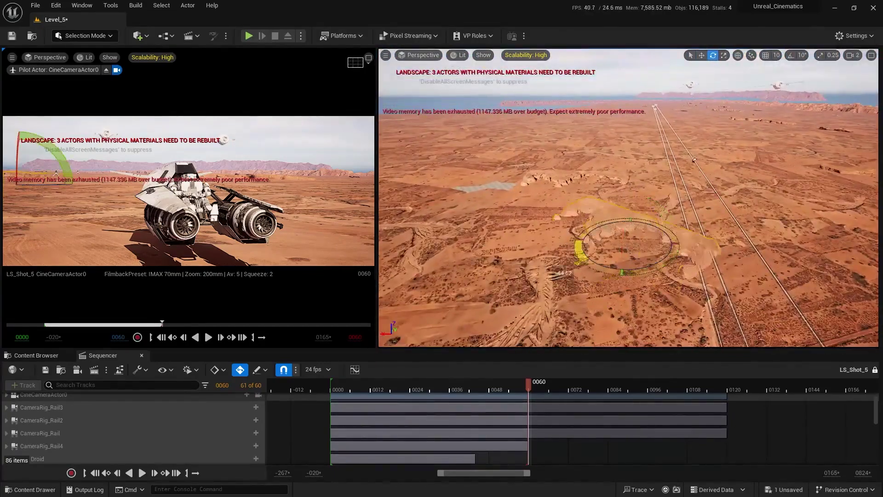
Step: Reposition and turn the long rock formation so it sits in the left background of frame 60
scroll(592, 281, "up", 2)
right_click_drag(592, 281, 592, 281)
scroll(717, 180, "down", 1)
right_click_drag(716, 181, 601, 236)
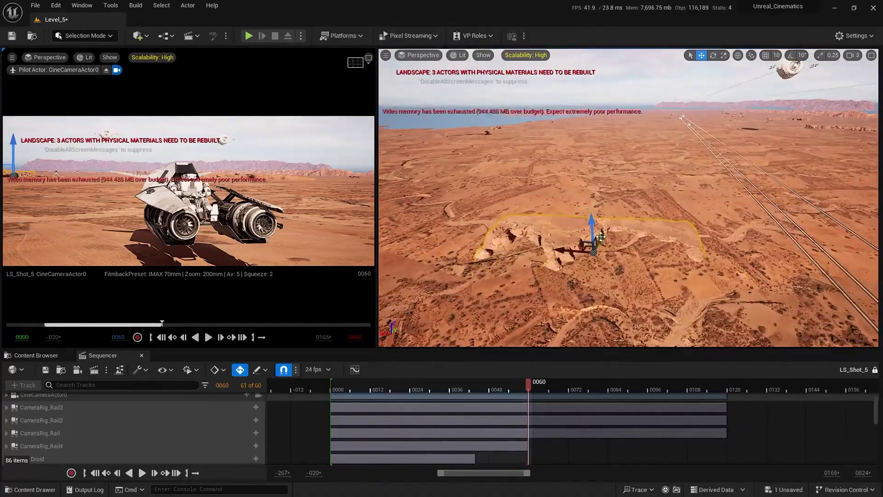
key("f")
key("e")
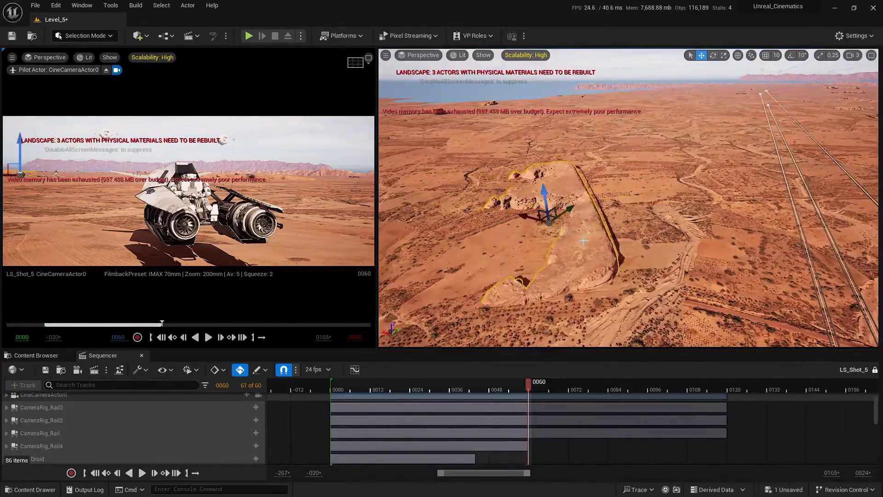
left_click_drag(583, 240, 560, 214, "alt")
Step: Scrub the shot from its start to frame 58 in the maximized camera view to review the rock placement
left_click(369, 59)
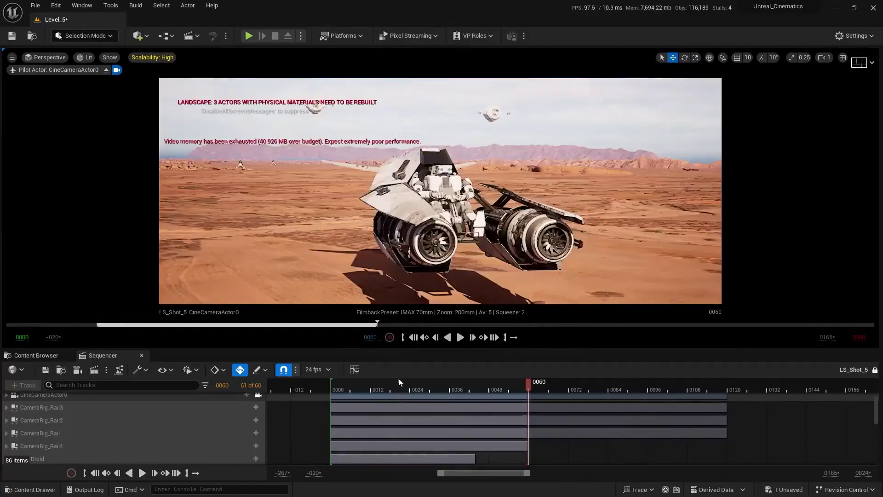
left_click(343, 382)
left_click_drag(340, 385, 522, 412)
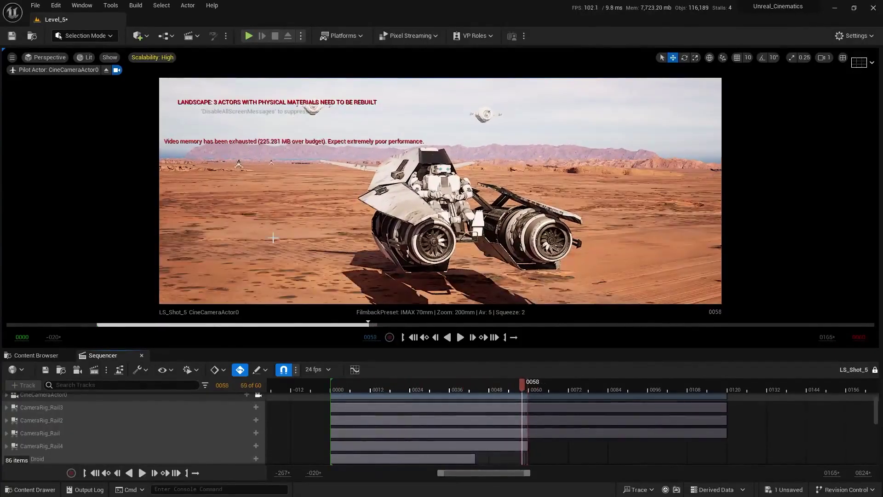
left_click(843, 57)
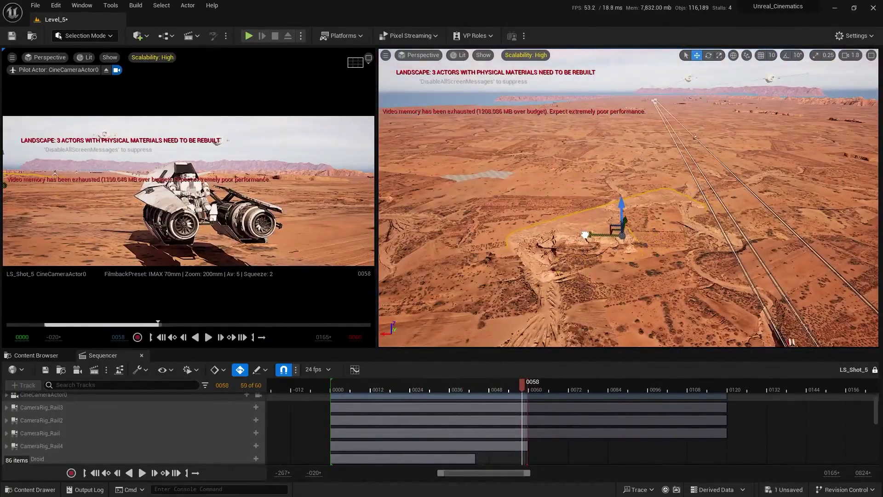
Step: Set the playhead to frame 41, duplicate the rock formation, and rotate and place the copy at the frame's left edge
left_click_drag(522, 390, 466, 393)
right_click_drag(626, 197, 612, 184)
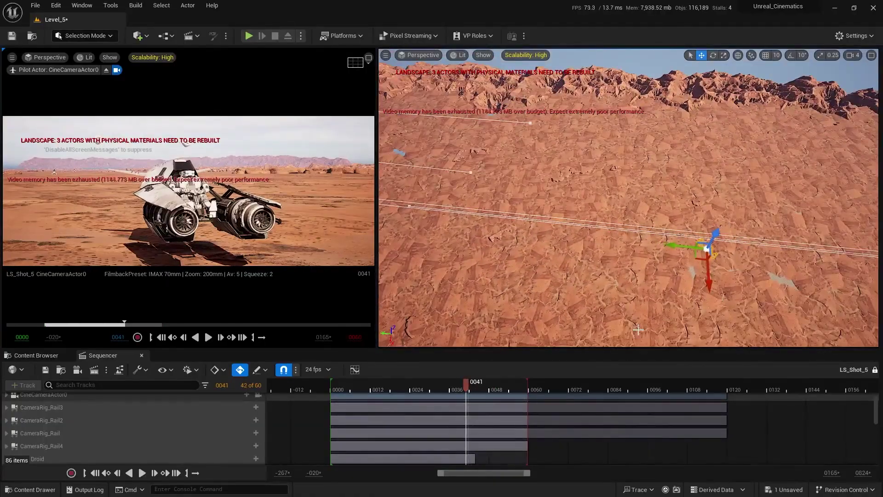
right_click_drag(639, 330, 651, 342)
right_click_drag(514, 262, 570, 207)
key("e")
left_click_drag(527, 237, 549, 263)
right_click_drag(607, 228, 604, 256)
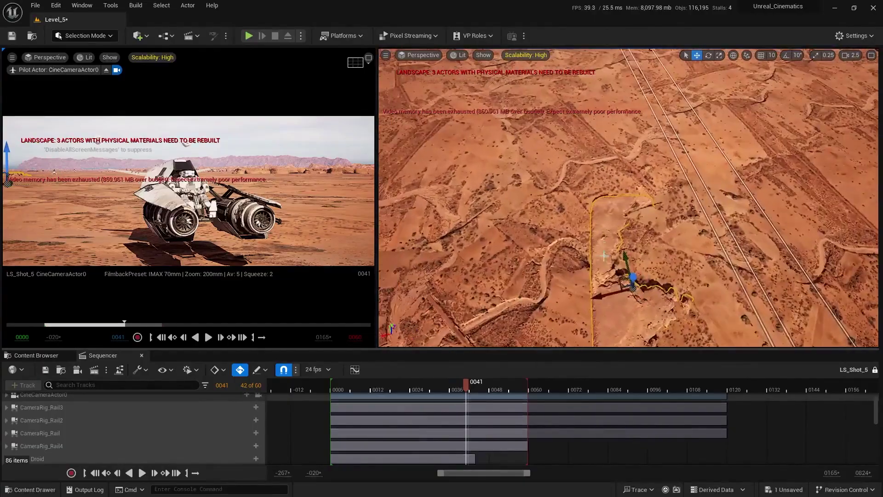
Step: Play the shot from its first frame in the maximized camera view to check the added rocks, then restore the split viewports
left_click(369, 58)
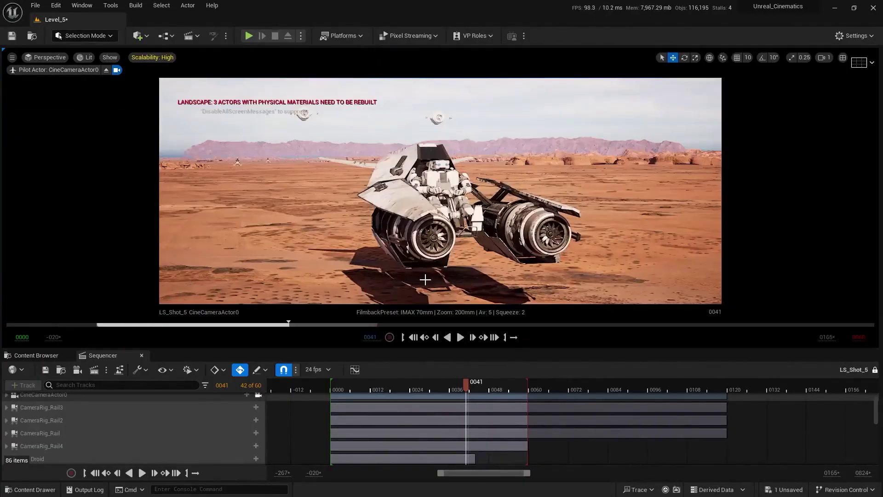
left_click(362, 392)
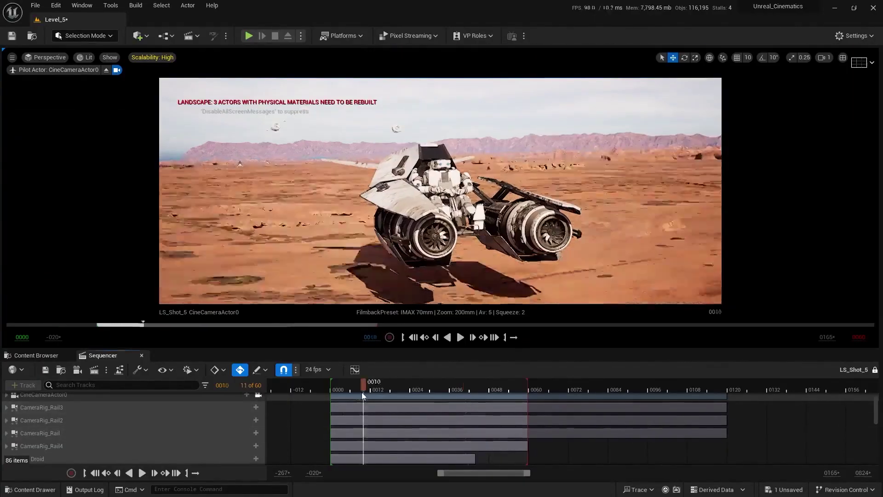
key("space")
left_click(335, 392)
key("space")
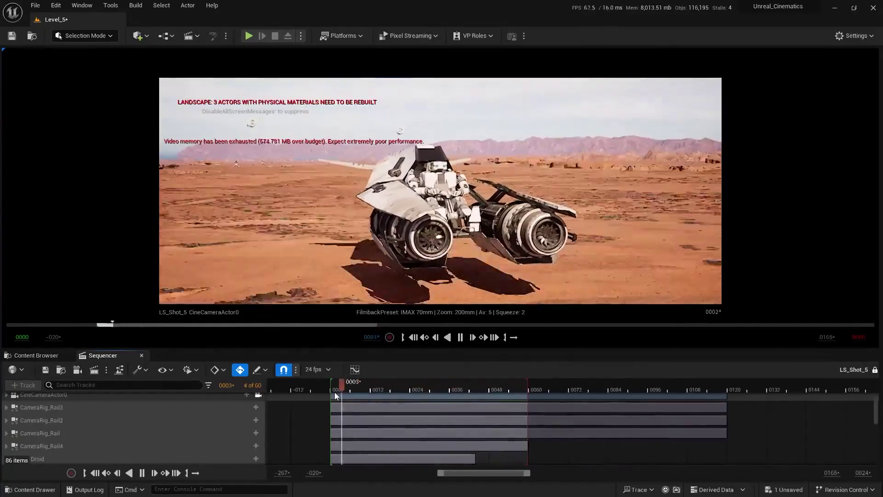
left_click(859, 62)
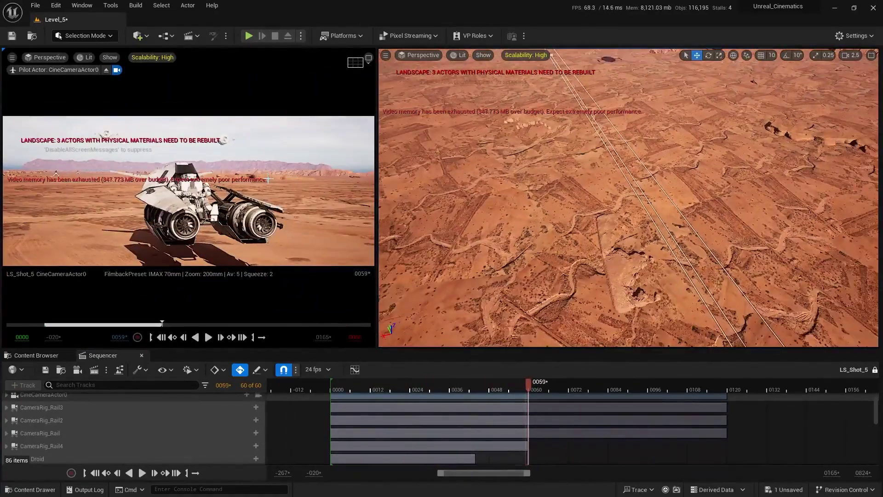
Step: Duplicate the rock formation, then rotate the copy and position it in the left background at the end of the shot
right_click_drag(577, 220, 613, 238)
key("e")
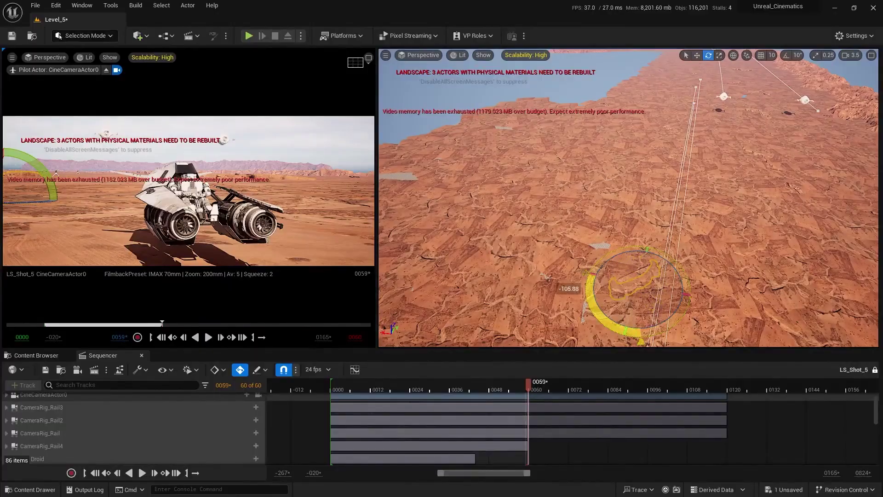
right_click_drag(663, 305, 663, 306)
scroll(664, 306, "up", 1)
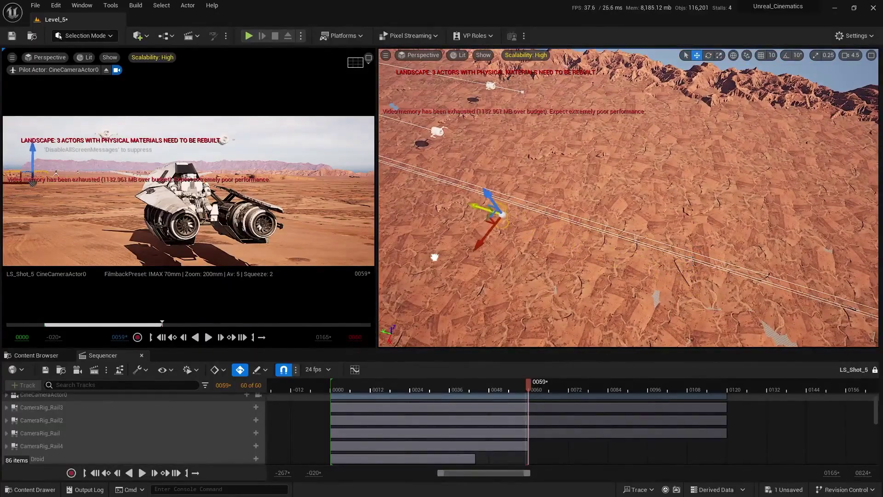
Step: Scrub back to frames 33 and 19, reposition the copied rock formation beside the rails, and return to the end of the shot
left_click_drag(530, 383, 444, 384)
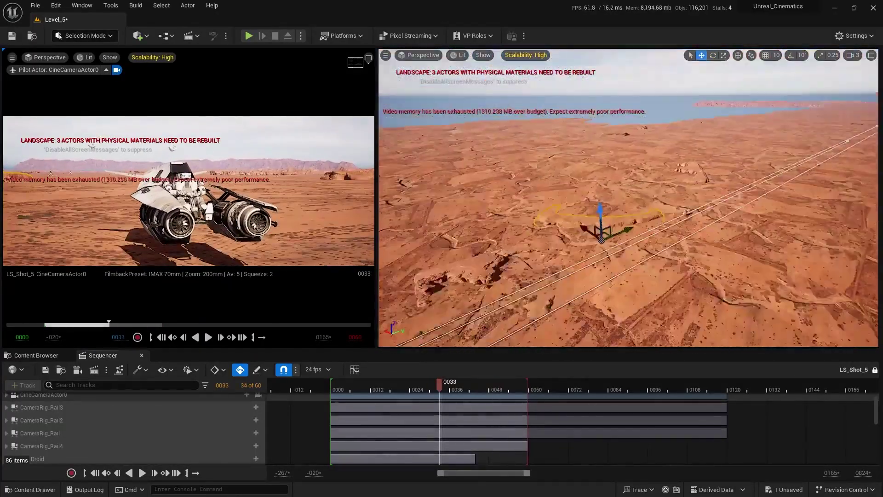
left_click_drag(441, 384, 398, 391)
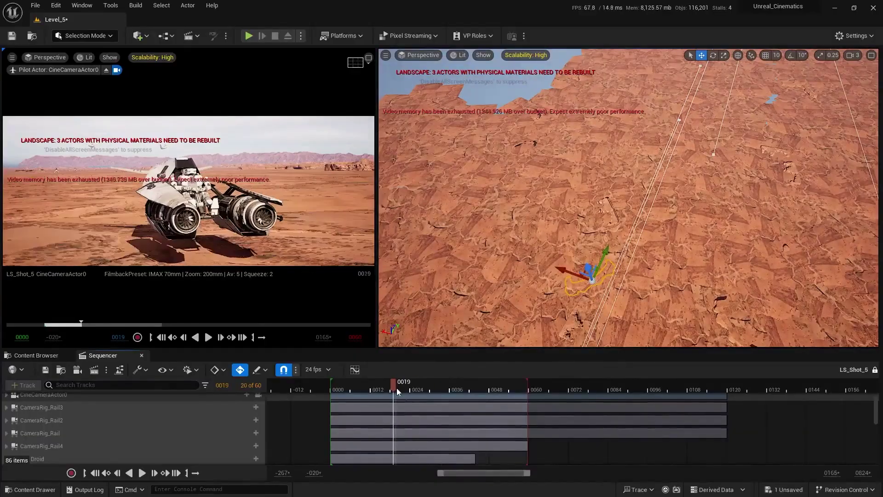
right_click_drag(636, 128, 636, 128)
scroll(636, 128, "down", 2)
left_click(395, 386)
left_click_drag(395, 387, 529, 384)
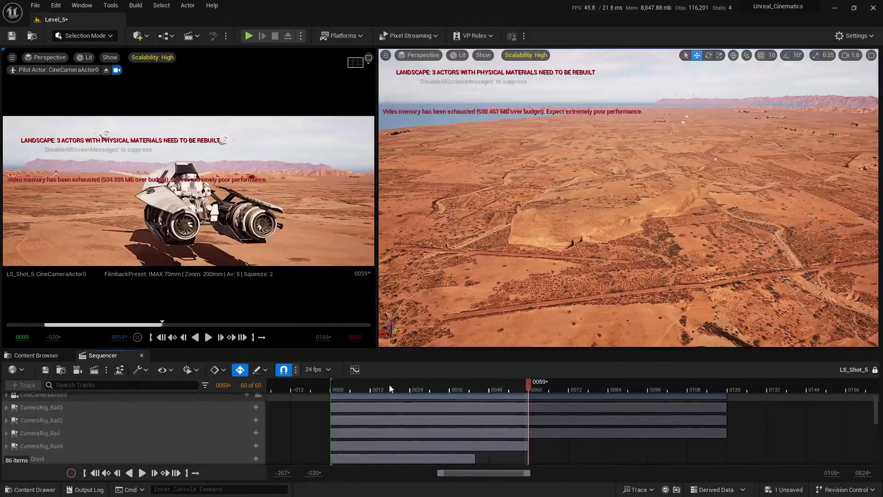
Step: Duplicate the low, flat rock mound and place the copy across the ground behind the vehicle at the end of the shot
scroll(554, 260, "up", 1)
right_click_drag(555, 259, 554, 259)
scroll(554, 260, "up", 3)
right_click_drag(660, 276, 660, 276)
right_click_drag(585, 240, 586, 239)
scroll(585, 239, "down", 3)
scroll(585, 239, "down", 3)
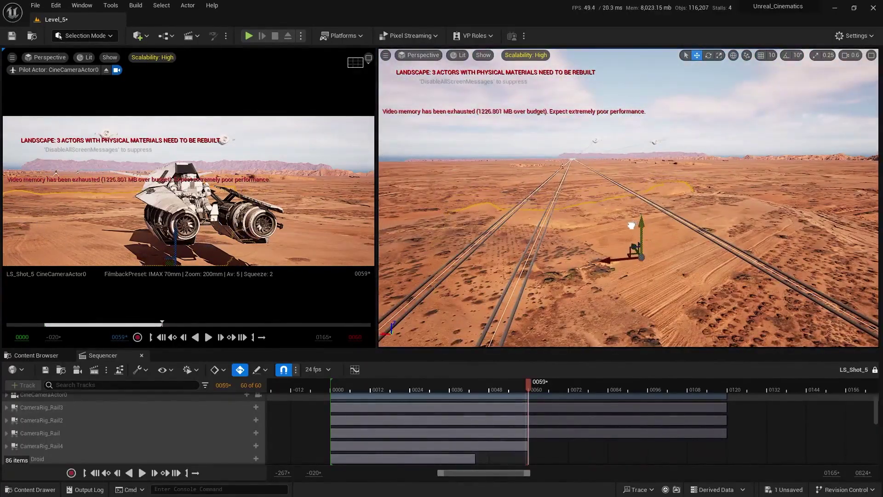
Step: Step the playhead back to frame 57 and reposition the low rock mound on the ground beneath the vehicle
mouse_move(529, 382)
left_mouse_down()
mouse_move(505, 382)
mouse_move(525, 382)
left_mouse_up()
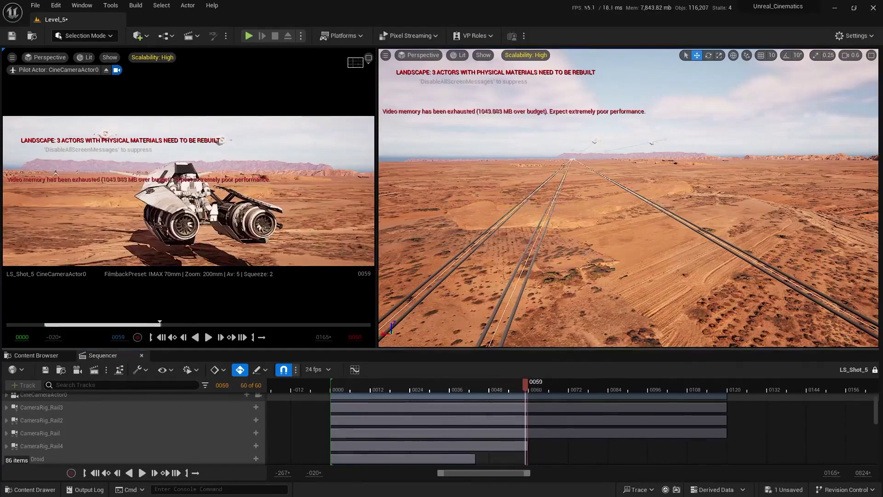
scroll(583, 424, "up", 5, "ctrl")
key("Left")
key("Left")
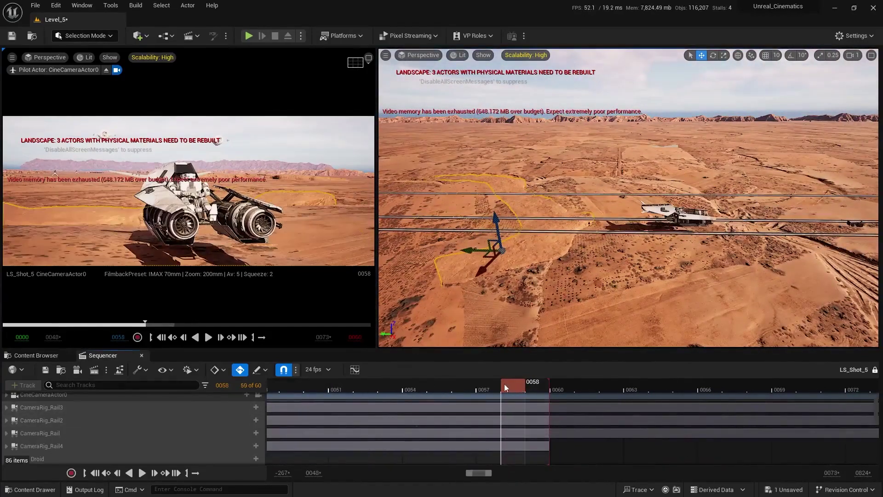
key("f")
right_click_drag(586, 239, 586, 240)
scroll(585, 239, "down", 2)
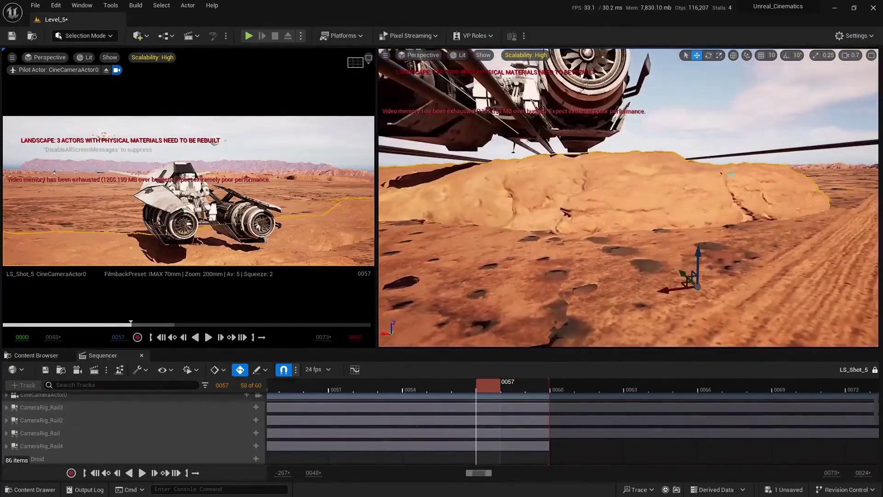
Step: Set the playhead to frame 58 and place another copy of the low rock mound along the rails
scroll(442, 423, "down", 4, "ctrl")
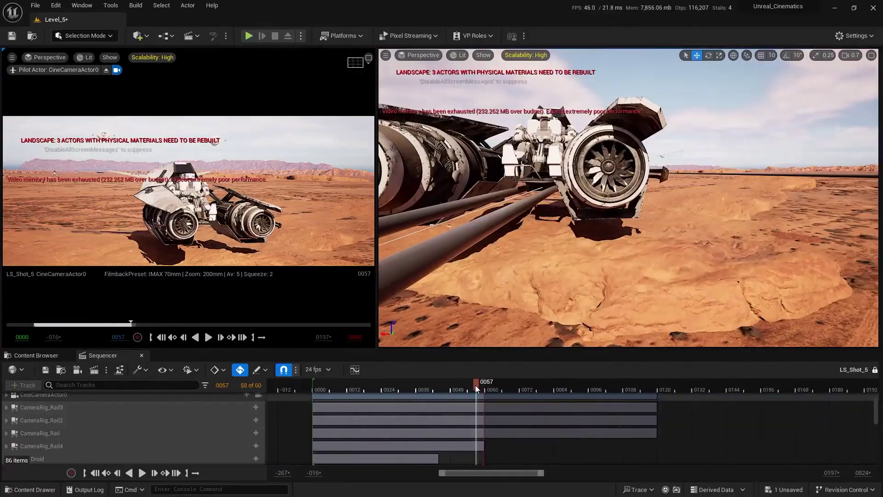
key("Right")
right_click_drag(616, 240, 538, 230)
scroll(539, 230, "down", 4)
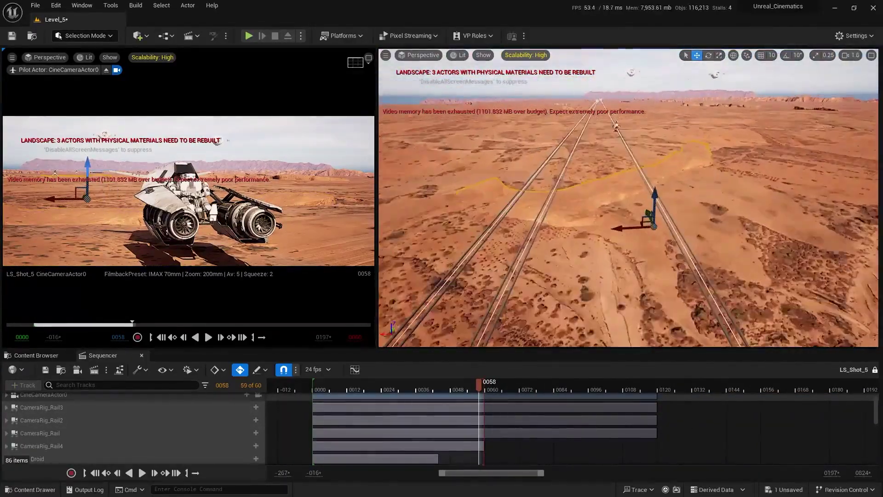
key("w")
Step: Scrub back to frame 39 and move the copied low mound across the ground under the vehicle
left_click_drag(479, 383, 430, 398)
right_click_drag(599, 207, 612, 214)
scroll(612, 214, "down", 2)
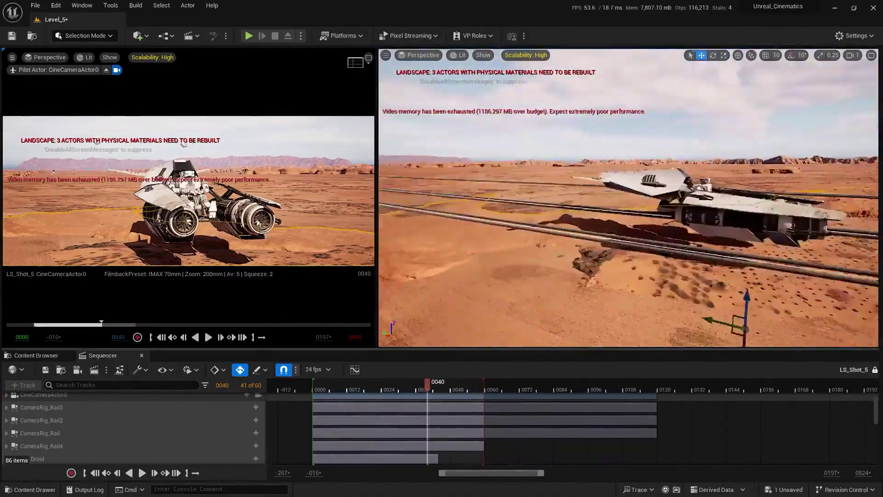
scroll(573, 421, "up", 3, "ctrl")
key("Left")
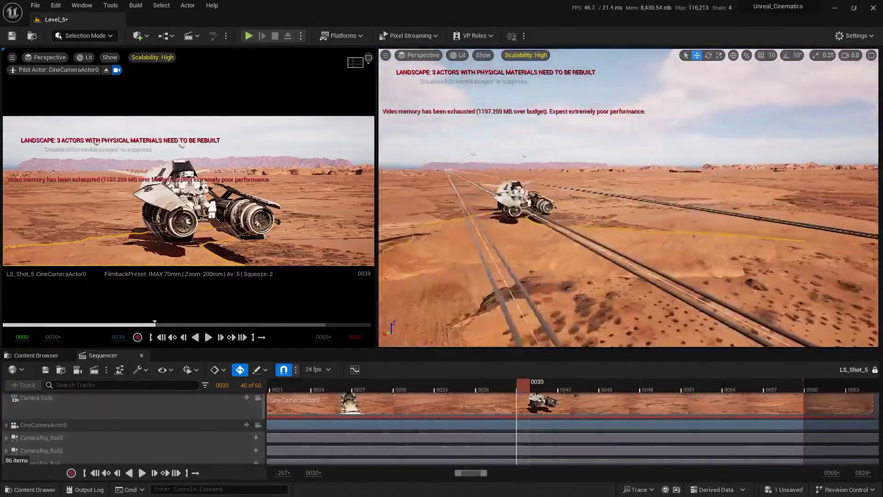
Step: Play the shot to its end, then step back to frame 54 to check the ground mounds in the camera view
scroll(421, 385, "down", 4, "ctrl")
key("space")
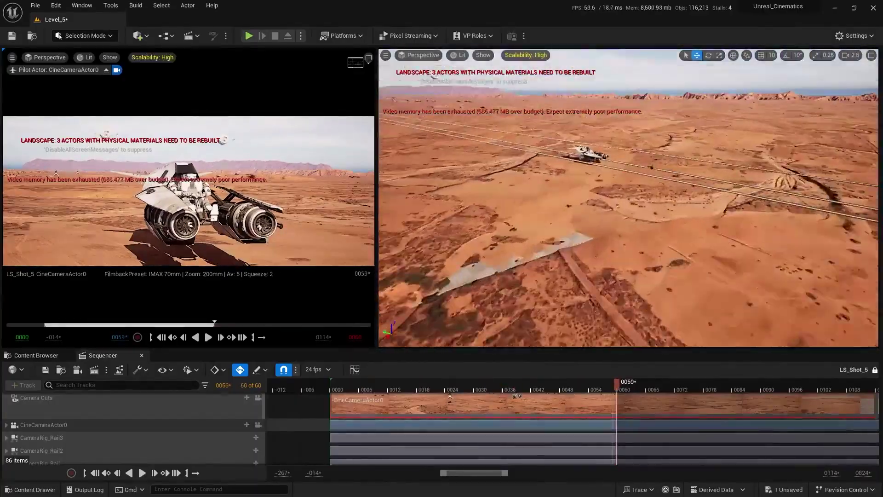
key("Left")
key("Left")
key("Left")
key("Left")
key("Left")
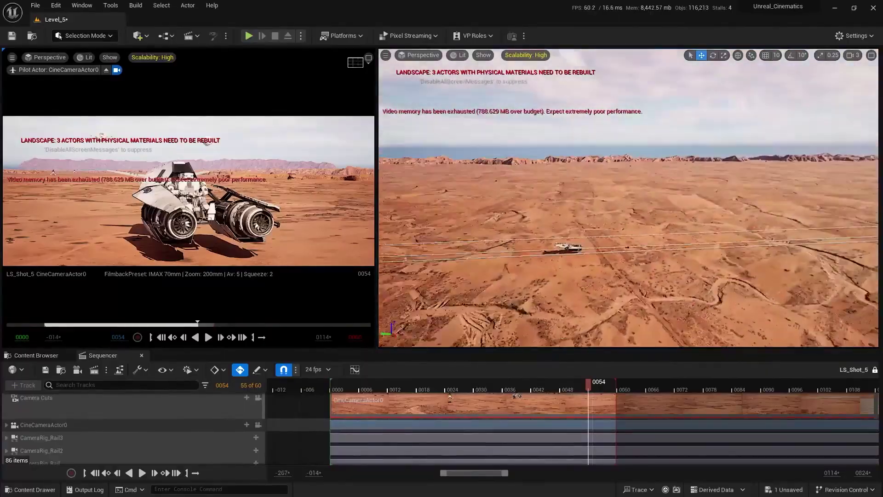
Step: Scrub to frame 59 and back to frame 40, inspecting the ground mound around the vehicle
right_click_drag(598, 220, 575, 239)
scroll(601, 400, "up", 2, "ctrl")
left_click_drag(591, 386, 630, 390)
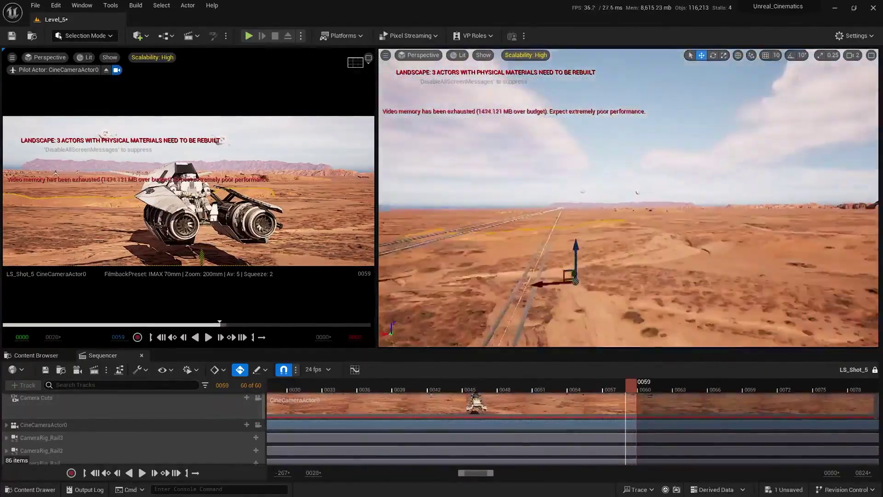
left_click_drag(631, 384, 410, 403)
key("f")
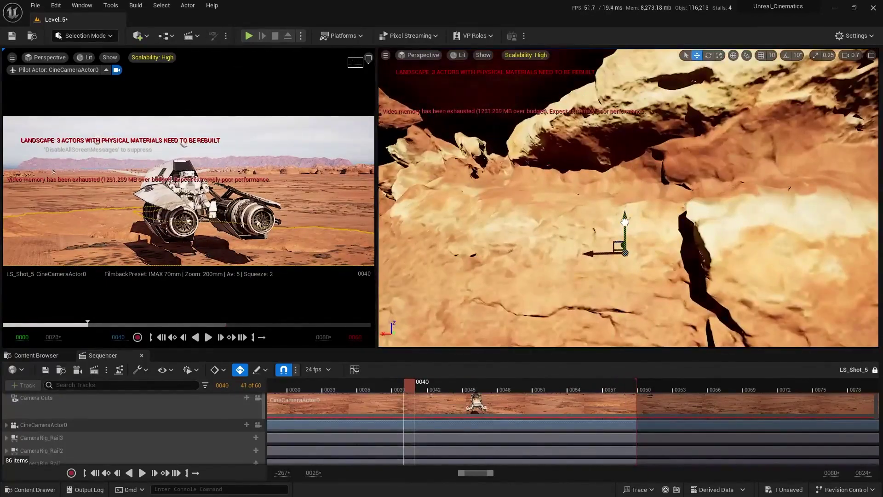
right_click_drag(625, 221, 566, 216)
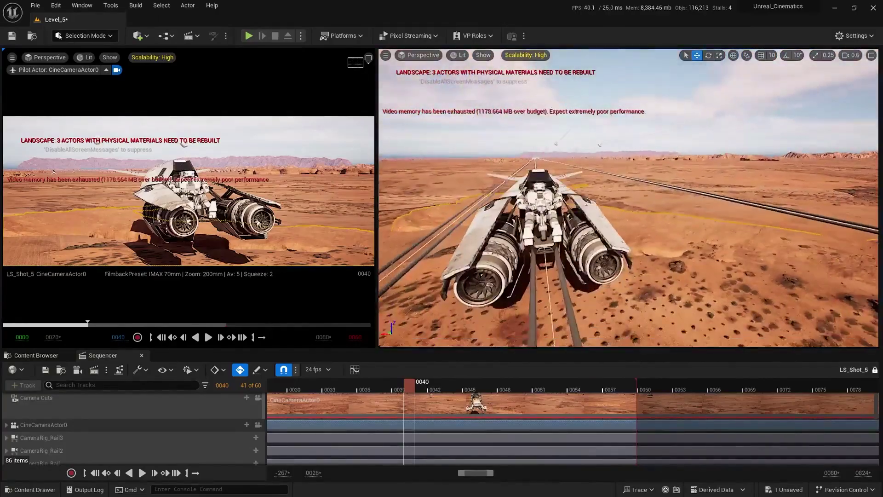
Step: Return the playhead to frame 0 and place a copy of the low rock mound on the ground beneath the vehicle
scroll(505, 410, "down", 8, "ctrl")
right_click_drag(504, 410, 617, 424)
left_click_drag(519, 386, 429, 391)
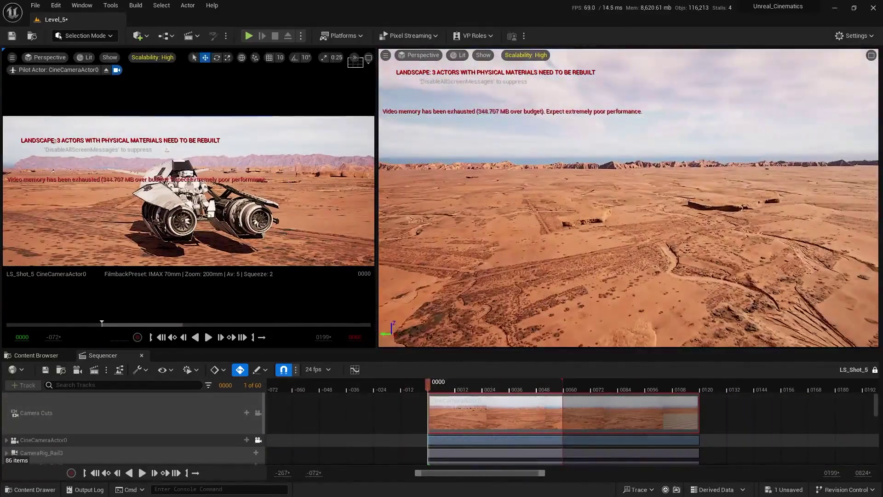
left_click(527, 243)
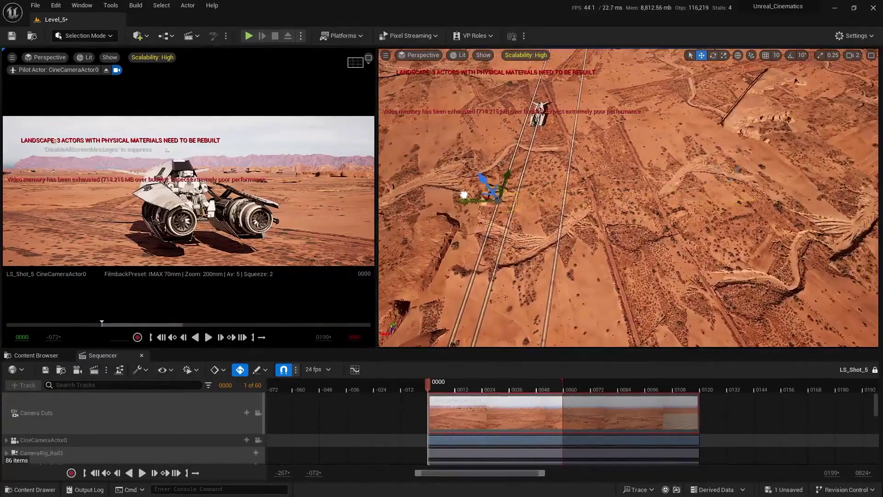
left_click_drag(527, 124, 525, 117)
right_click_drag(526, 116, 516, 114)
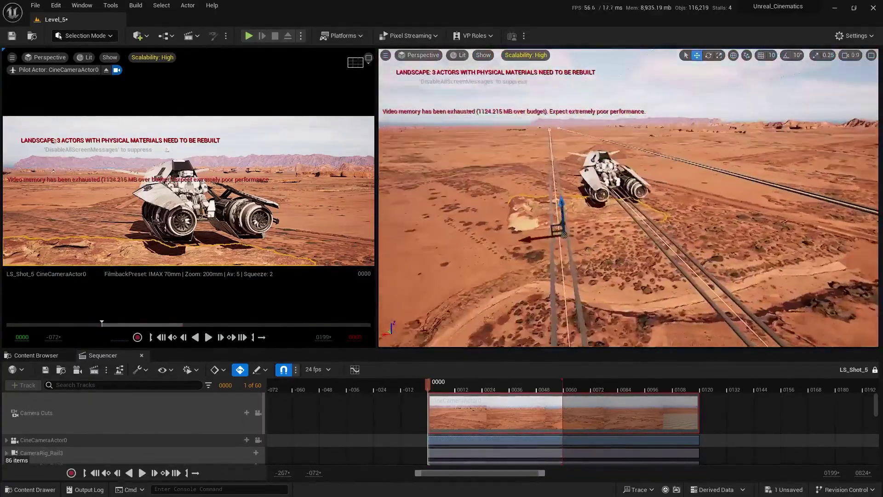
left_click_drag(534, 264, 599, 261)
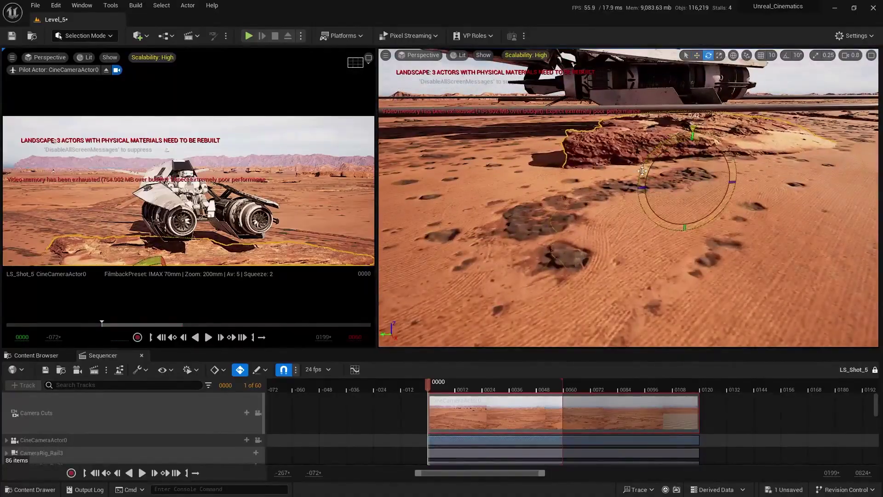
Step: Move and rotate the copied mound to just behind the vehicle and place another copy beside it
right_click_drag(635, 216, 637, 227)
left_click_drag(637, 227, 547, 232)
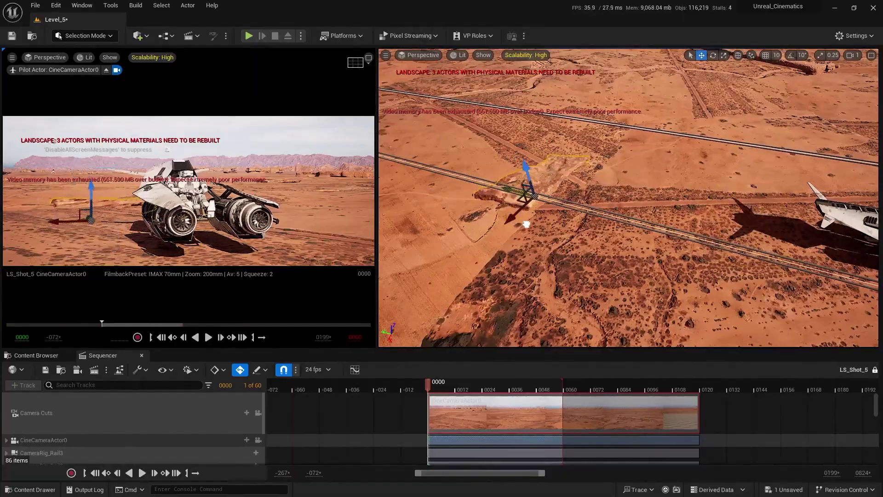
right_click_drag(631, 213, 530, 265)
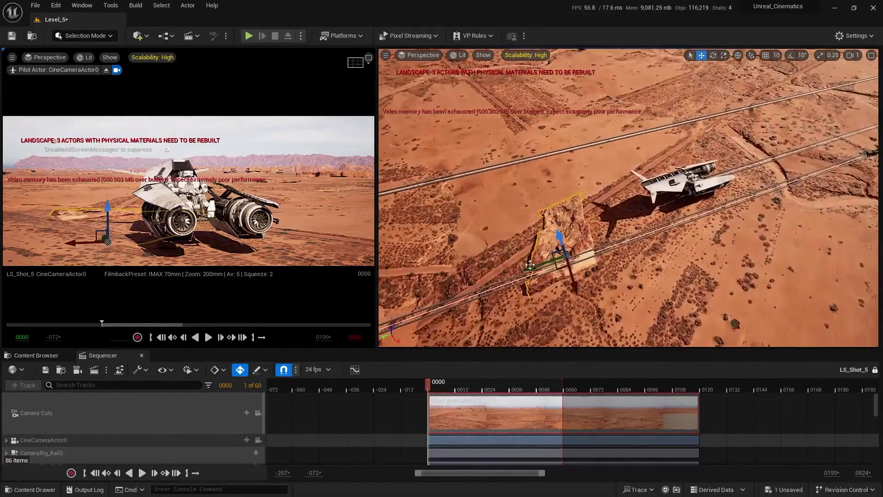
key("e")
right_click_drag(619, 247, 554, 244)
scroll(620, 249, "up", 3)
left_click(554, 241)
left_click(559, 230)
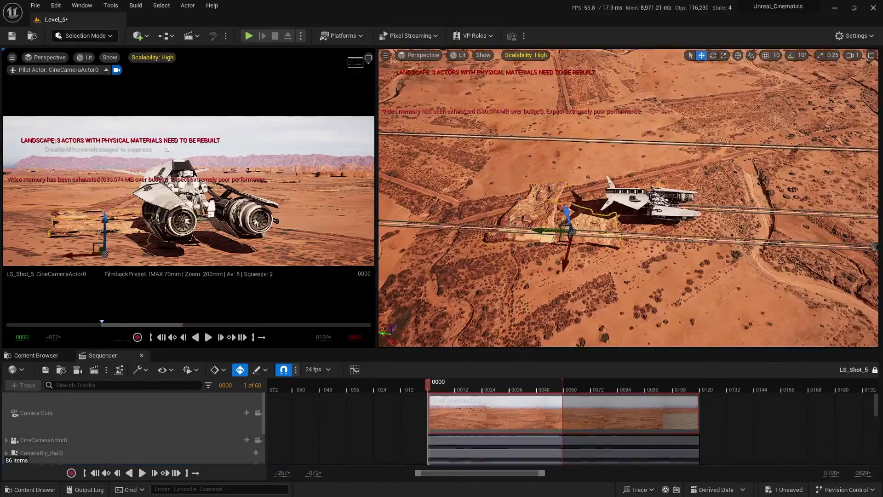
Step: Duplicate the rock mound along the rails, then rotate and position the copy on the far side of the vehicle
left_click_drag(536, 245, 740, 251, "alt")
right_click_drag(741, 251, 685, 244)
key("e")
left_click_drag(679, 256, 681, 255)
right_click_drag(656, 259, 626, 244)
left_click_drag(629, 171, 634, 172)
right_click_drag(634, 173, 607, 162)
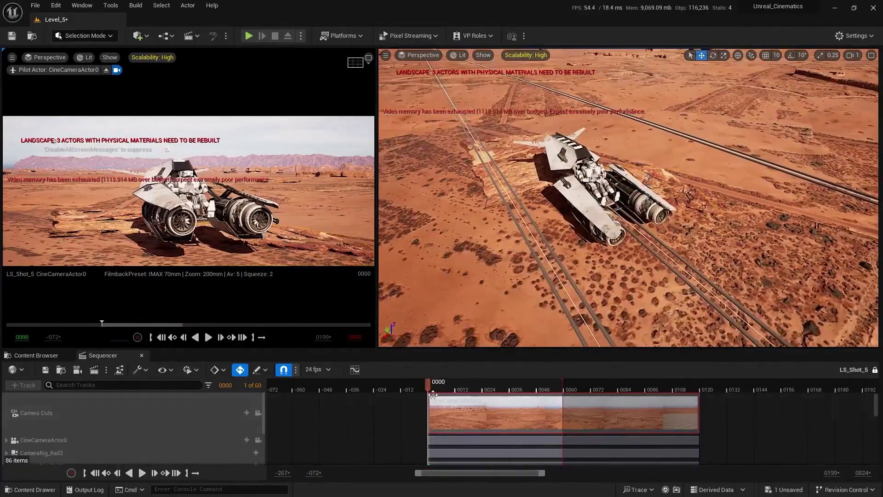
Step: Select the rock mounds around the vehicle together and place a copy of the group ahead along the rails
mouse_move(428, 387)
left_mouse_down()
mouse_move(464, 388)
mouse_move(428, 388)
left_mouse_up()
left_click(499, 156)
right_click_drag(499, 157, 515, 184)
left_click(729, 214, "ctrl")
right_click_drag(718, 216, 691, 221)
scroll(690, 221, "up", 1)
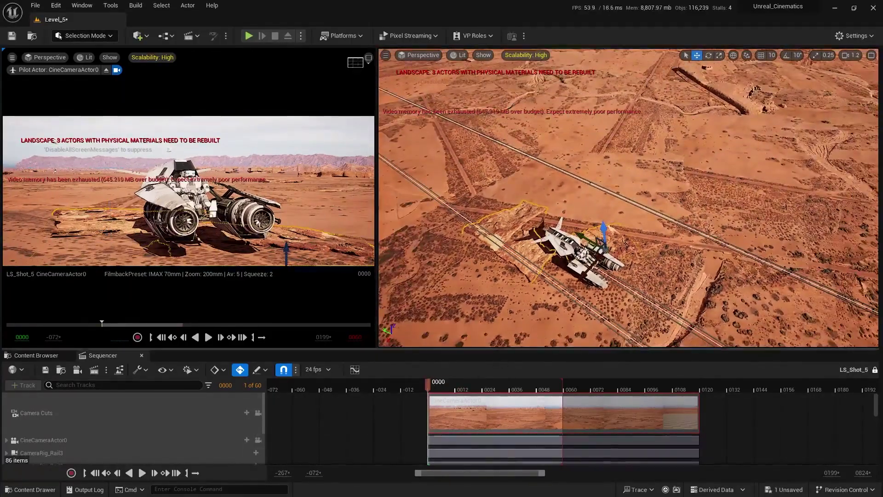
right_click_drag(566, 230, 555, 233)
right_click_drag(465, 294, 487, 285)
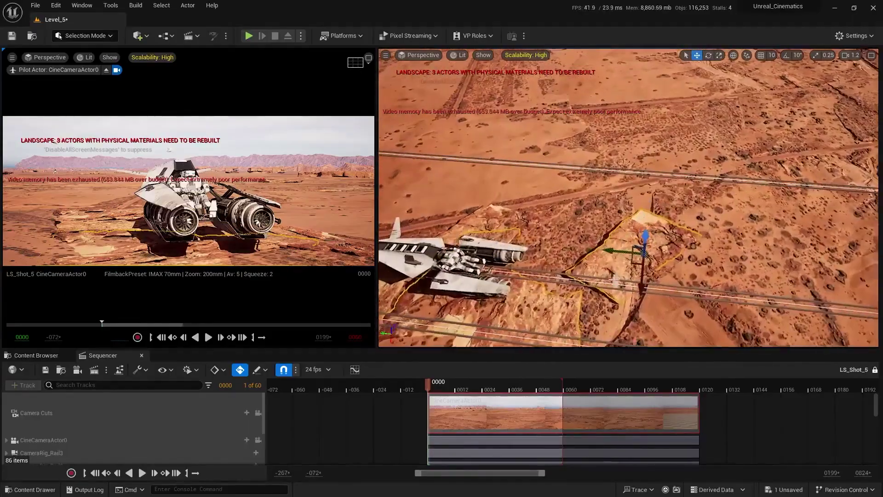
Step: Rotate the copied mound group and move it across the ground beside the vehicle
mouse_move(429, 388)
left_mouse_down()
mouse_move(445, 389)
mouse_move(426, 389)
left_mouse_up()
right_click_drag(520, 285, 562, 272)
key("e")
left_click_drag(639, 244, 630, 245)
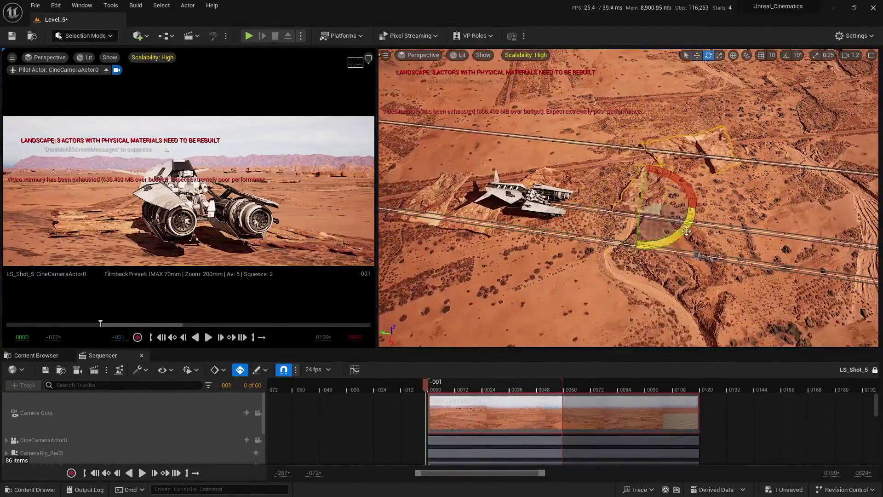
right_click_drag(686, 231, 553, 299)
key("w")
left_click_drag(546, 306, 520, 257)
right_click_drag(520, 258, 626, 240)
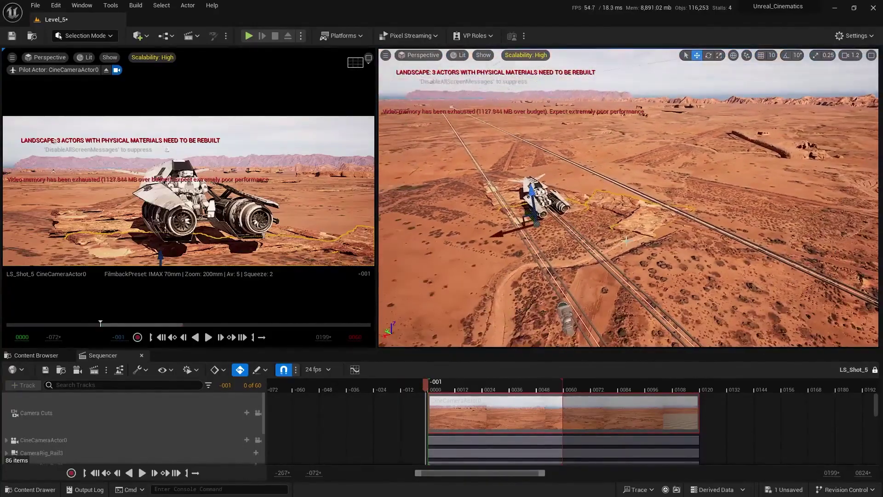
Step: Scrub to frame 5 and check the shot in the enlarged camera view, then restore the two-view layout
mouse_move(444, 387)
left_mouse_down()
mouse_move(505, 399)
mouse_move(433, 396)
mouse_move(454, 394)
mouse_move(440, 394)
left_mouse_up()
left_click(368, 59)
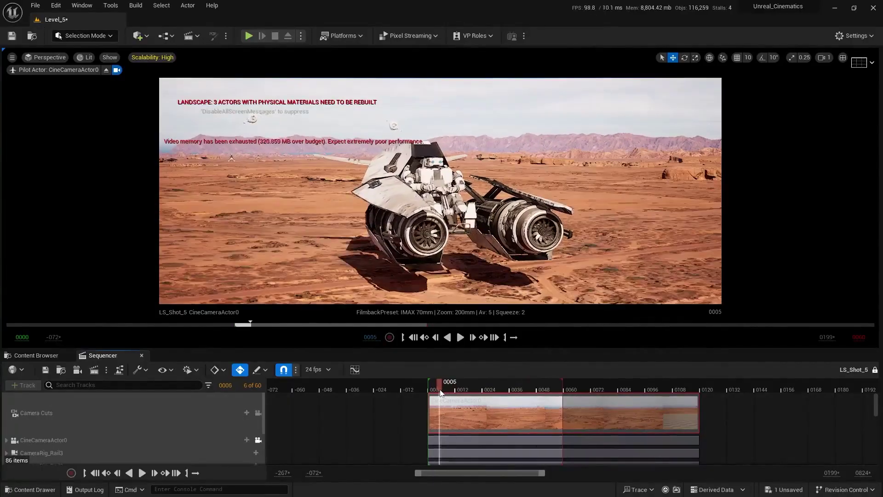
left_click(843, 57)
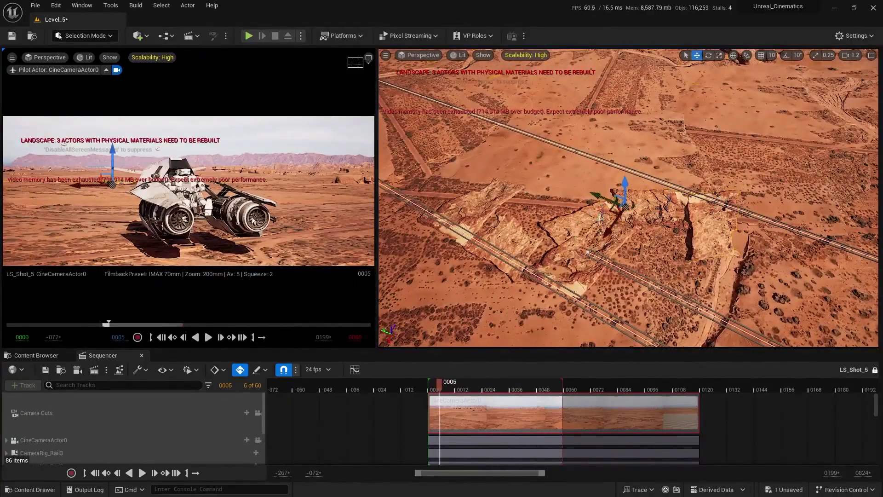
Step: Recover the multi-mound selection by undoing the stray selection changes and place a copy of the group behind the vehicle
left_click(742, 231)
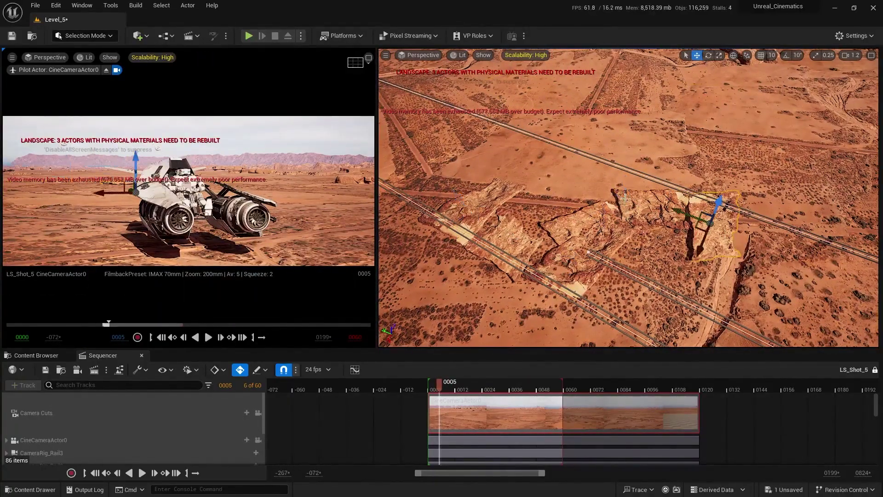
right_click(598, 158)
key("ctrl+z")
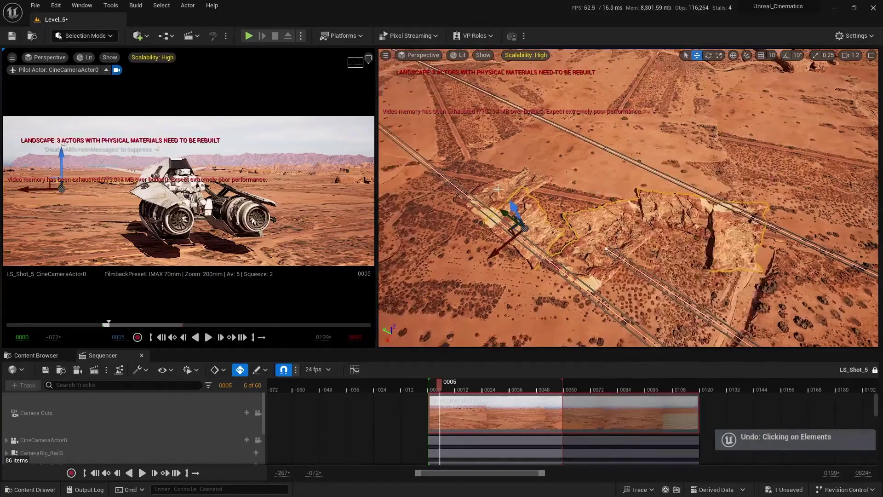
key("s")
right_click_drag(603, 166, 633, 191)
scroll(633, 191, "up", 4)
left_click_drag(569, 256, 624, 260)
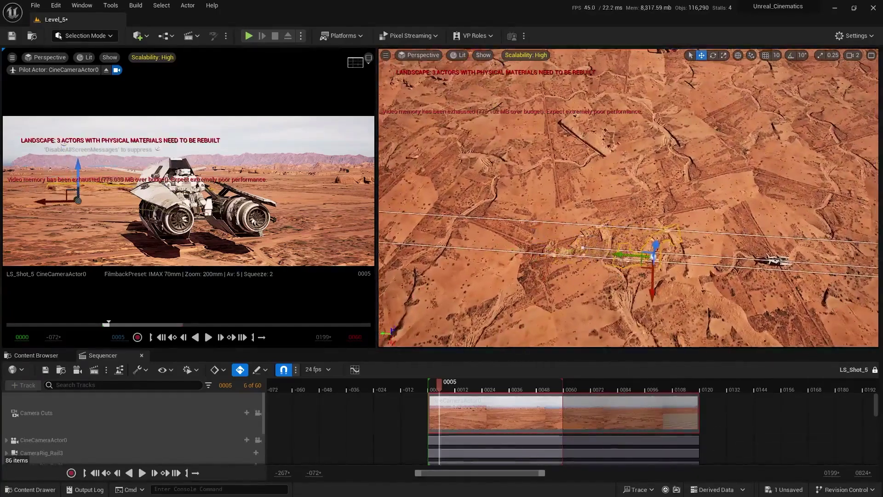
Step: Rotate and reposition the copied mound group on the rails behind the vehicle
right_click_drag(543, 276, 565, 283)
key("w")
left_click_drag(639, 267, 632, 268)
key("a")
right_click_drag(632, 267, 711, 258)
key("e")
left_click_drag(642, 254, 667, 249)
right_click_drag(752, 203, 654, 205)
key("d")
Step: Move the mound group across the ground behind the vehicle while scrubbing back to frame 3
scroll(440, 388, "up", 6, "ctrl")
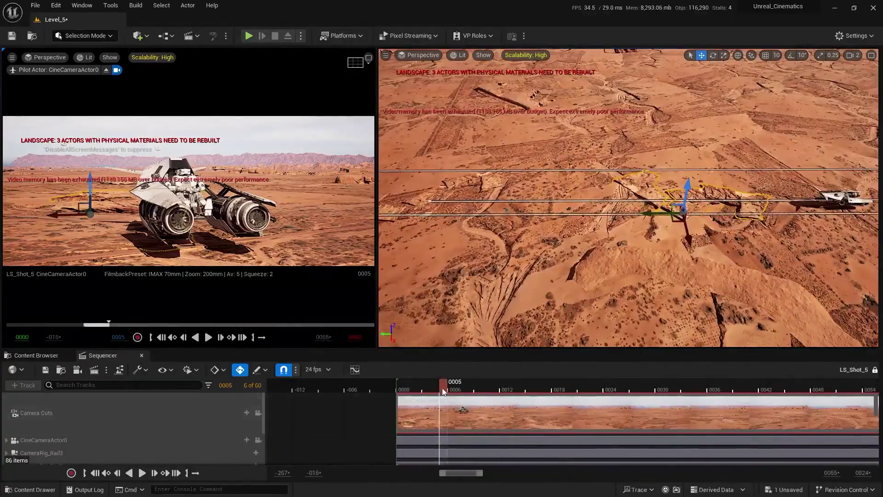
left_click_drag(443, 388, 434, 388)
left_click_drag(660, 219, 603, 236)
mouse_move(434, 388)
left_mouse_down()
mouse_move(419, 389)
mouse_move(426, 388)
left_mouse_up()
right_click_drag(562, 285, 608, 247)
key("w")
scroll(562, 285, "down", 4)
key("w")
scroll(562, 285, "down", 3)
scroll(566, 277, "up", 5)
key("s")
right_click_drag(566, 278, 501, 317)
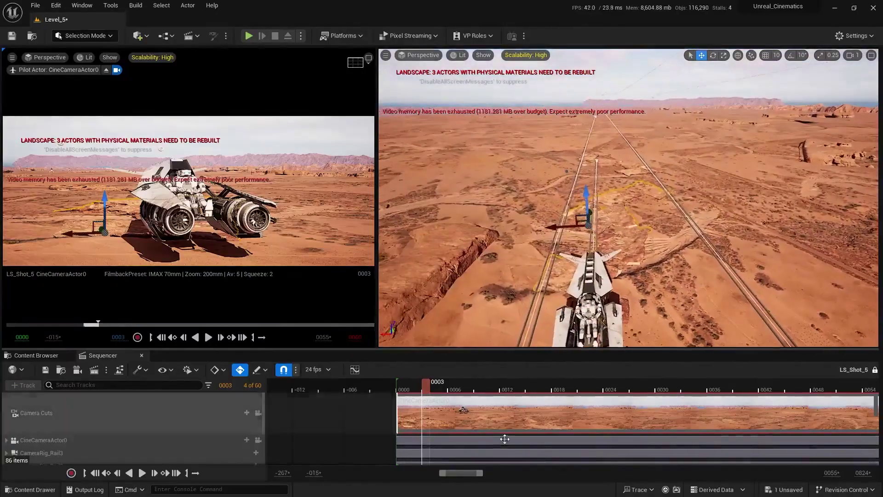
Step: Set the playhead to frame 5 and check the mound group's position in the camera view
scroll(504, 436, "down", 2, "ctrl")
key("s")
right_click_drag(564, 275, 642, 313)
key("w")
mouse_move(424, 389)
left_mouse_down()
mouse_move(413, 390)
mouse_move(468, 391)
mouse_move(435, 391)
left_mouse_up()
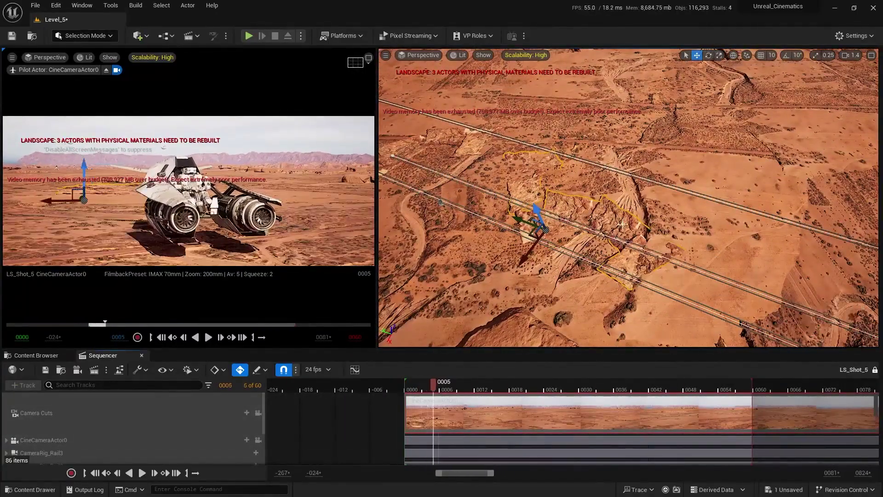
Step: Duplicate the mound group along the rails near the vehicle and rotate the copy
key("s")
scroll(533, 272, "up", 2)
right_click_drag(534, 272, 573, 278)
right_click_drag(656, 260, 621, 249)
key("w")
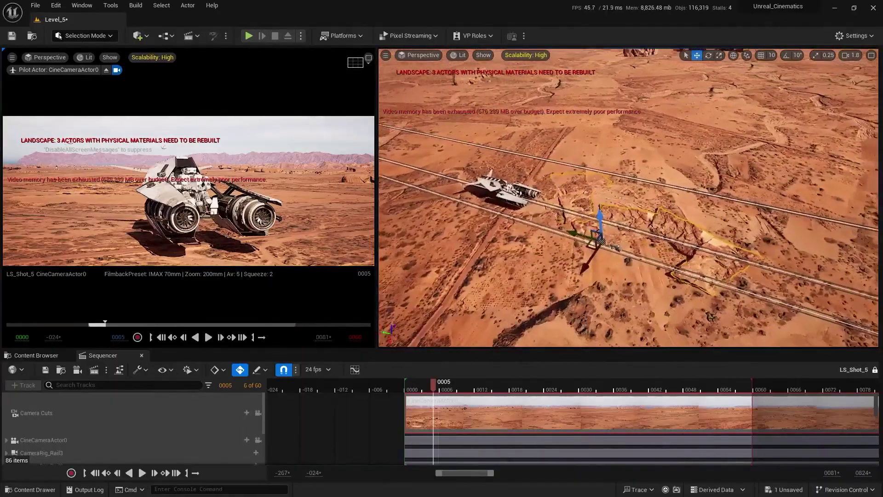
key("e")
left_click_drag(637, 275, 585, 277)
right_click_drag(586, 285, 557, 269)
Step: Scrub forward in the shot and place another rotated copy of the mound group along the vehicle's path
left_click_drag(431, 388, 492, 404)
scroll(562, 248, "up", 2)
right_click_drag(561, 249, 561, 249)
scroll(644, 211, "down", 3)
right_click_drag(691, 248, 635, 198)
key("e")
left_click_drag(586, 259, 573, 227)
key("w")
scroll(598, 248, "up", 1)
right_click_drag(573, 226, 580, 258)
Step: Set the playhead to frame 18 and rotate and reposition a mound group copy in the background beyond the rails
scroll(462, 414, "down", 2, "ctrl")
scroll(462, 414, "up", 1, "ctrl")
mouse_move(404, 389)
left_mouse_down()
mouse_move(362, 393)
mouse_move(418, 390)
left_mouse_up()
right_click_drag(529, 257, 529, 258)
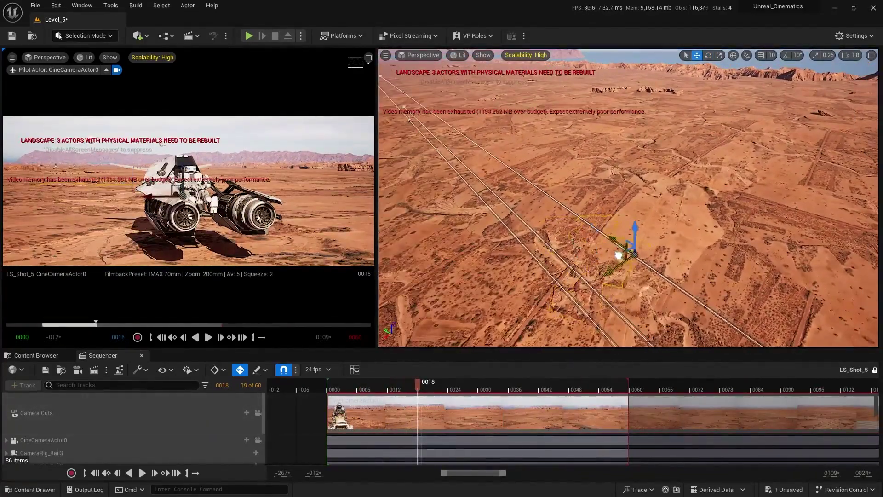
right_click_drag(700, 233, 700, 234)
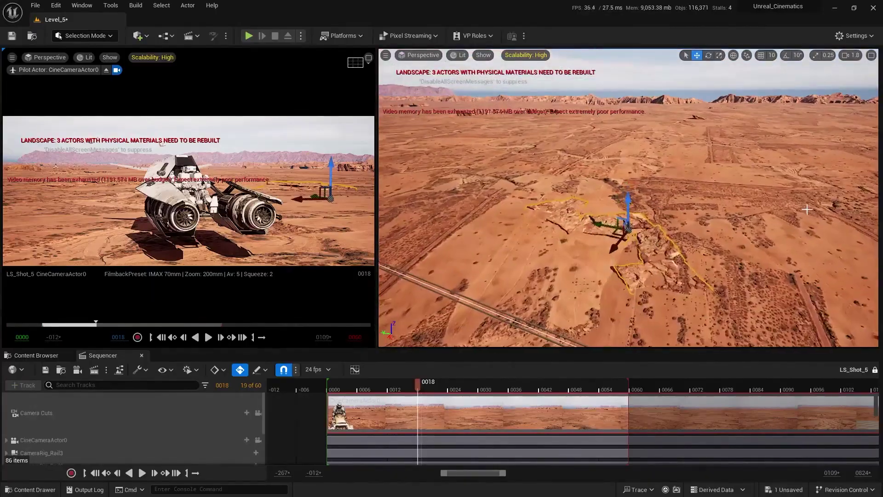
key("e")
left_click_drag(582, 240, 560, 232)
right_click_drag(677, 245, 653, 286)
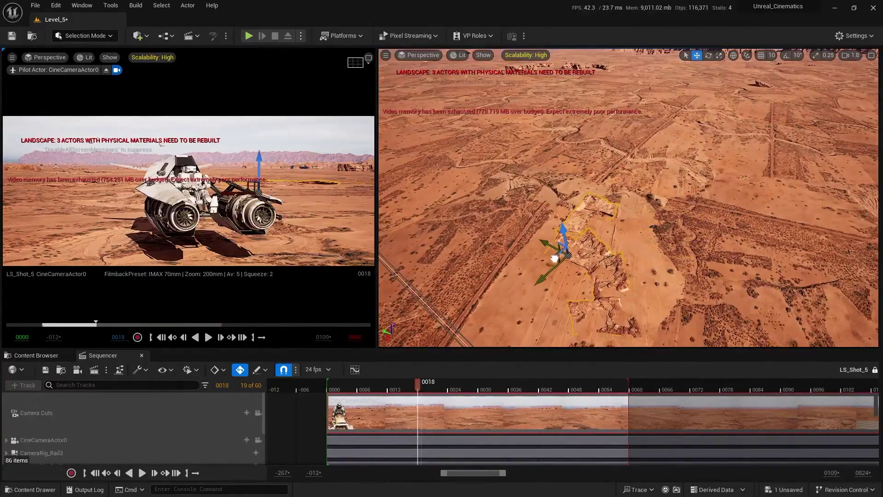
Step: Advance to frame 20 and position another copy of the mound group across the rails behind the vehicle
left_click(427, 385)
right_click_drag(628, 198, 628, 198)
scroll(628, 198, "up", 1)
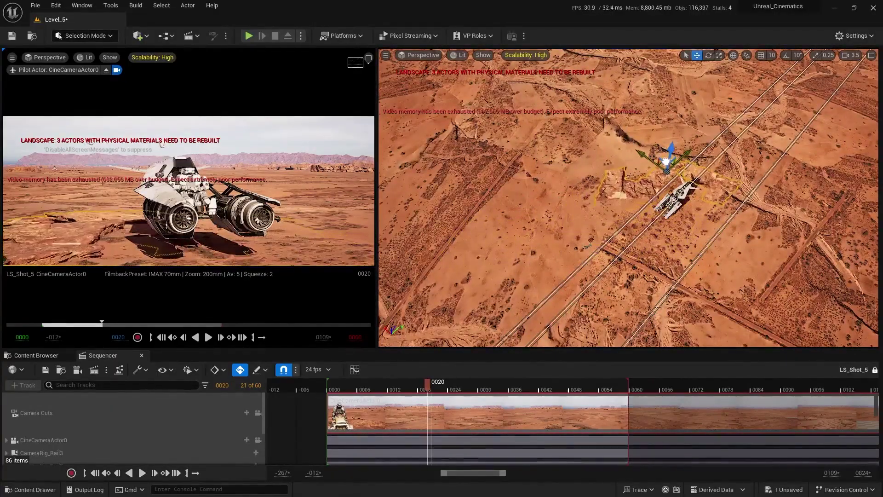
right_click_drag(647, 135, 647, 134)
scroll(647, 135, "down", 2)
key("e")
key("w")
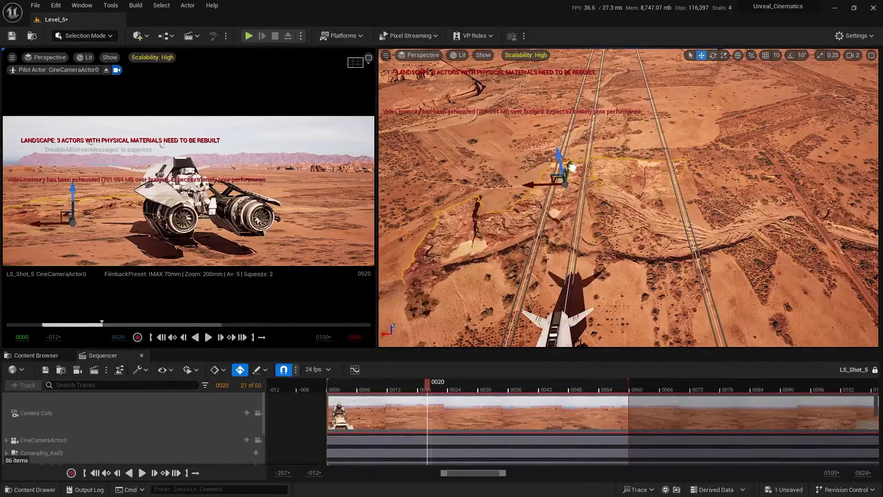
right_click_drag(539, 183, 539, 183)
Step: Place another rotated copy of the mound group beneath the vehicle, using frames 26 and 25 as reference
left_click_drag(433, 395, 457, 391)
right_click_drag(628, 198, 628, 198)
right_click_drag(474, 221, 474, 222)
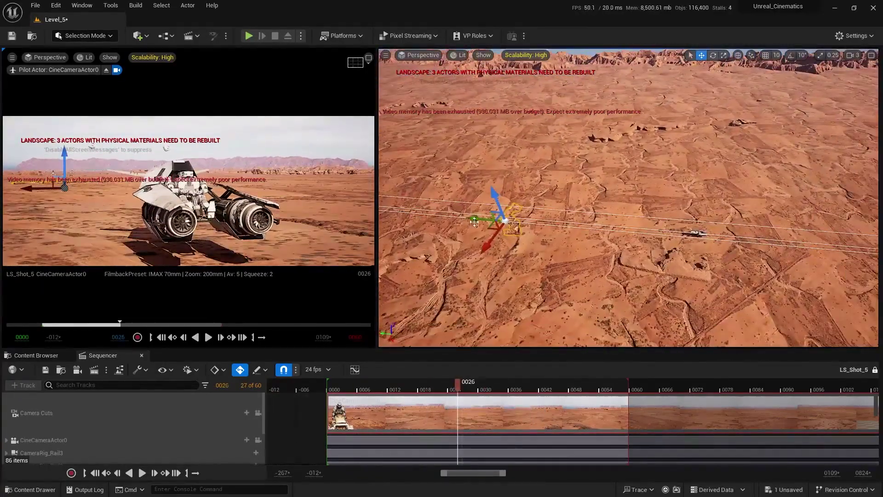
right_click_drag(607, 247, 563, 251)
key("e")
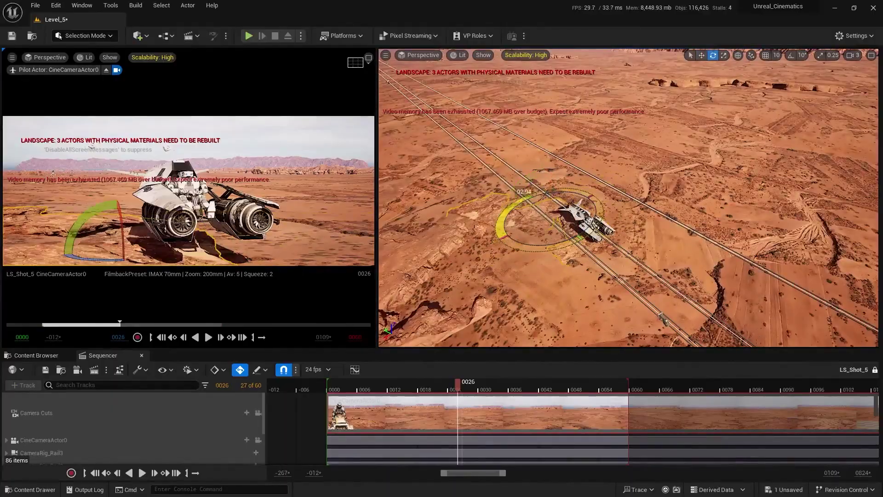
left_click_drag(458, 383, 453, 383)
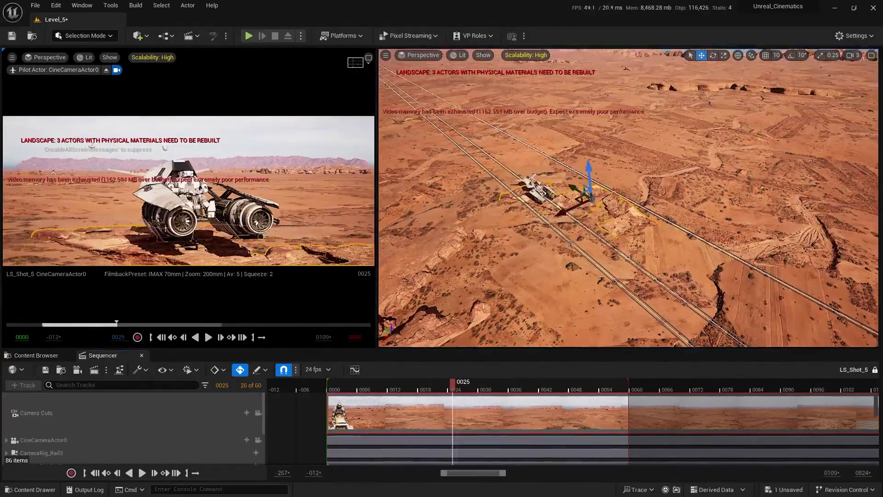
right_click_drag(628, 198, 628, 198)
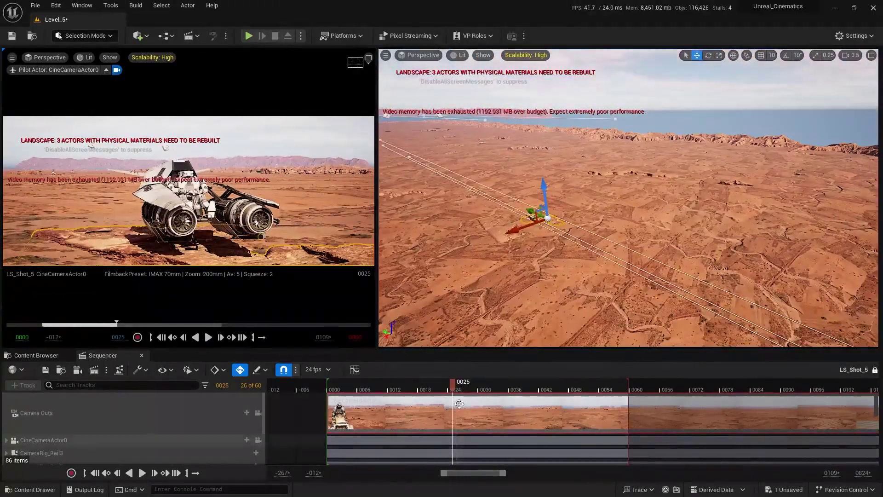
Step: Scrub through the shot to frame 34 and rotate a new copy of the mound group near the vehicle's rails
left_click_drag(453, 383, 554, 383)
left_click_drag(559, 415, 375, 416)
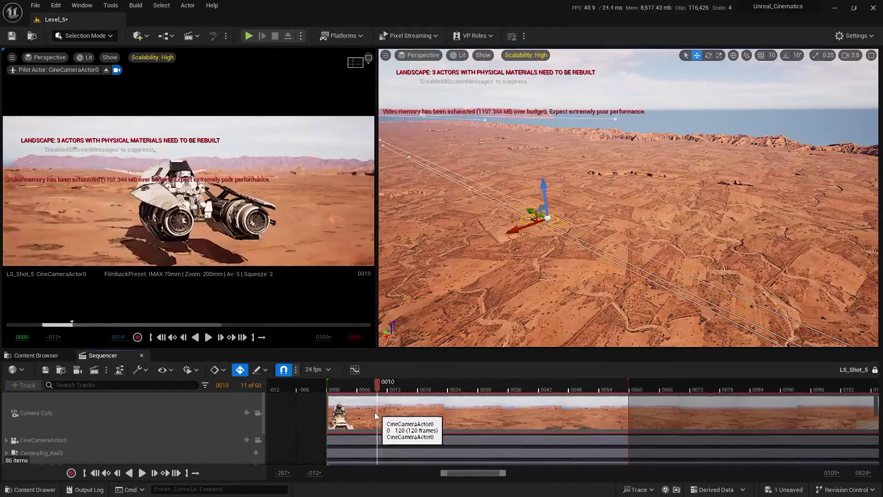
left_click_drag(528, 382, 506, 380)
right_click_drag(444, 247, 444, 246)
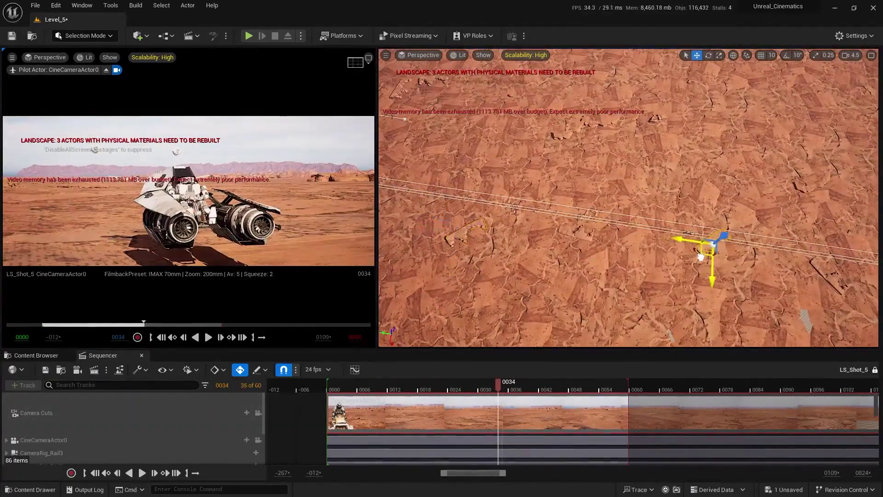
right_click_drag(701, 256, 700, 257)
key("e")
left_click_drag(541, 209, 543, 265)
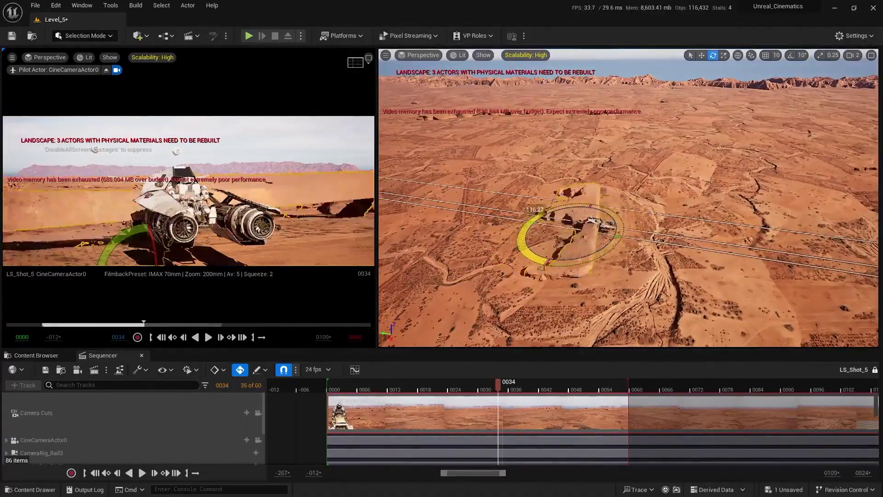
Step: Lower and reposition the rotated mound group copy so it sits in the ground beneath the rails by the vehicle
key("w")
right_click_drag(518, 211, 518, 210)
left_click_drag(557, 194, 557, 239)
scroll(518, 210, "down", 2)
right_click_drag(518, 210, 518, 210)
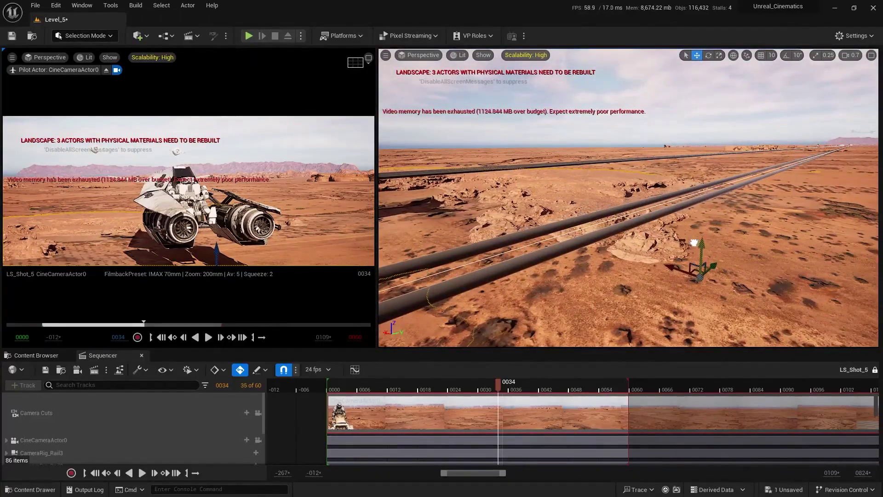
scroll(694, 242, "up", 2)
right_click_drag(694, 243, 694, 242)
key("Left")
key("Left")
Step: Advance to frame 45 and place another copy of the mound group across the rails around the vehicle
scroll(695, 242, "up", 4)
key("Right")
key("Right")
key("Right")
key("Right")
key("Right")
key("Right")
key("Right")
key("Right")
key("Right")
key("Right")
key("Right")
key("Right")
key("Right")
left_click(572, 239)
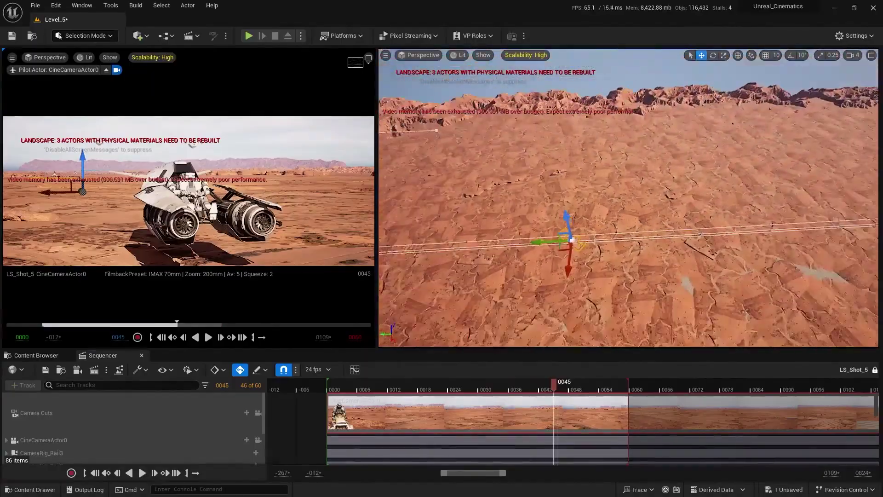
left_click_drag(539, 242, 521, 245)
key("f")
key("e")
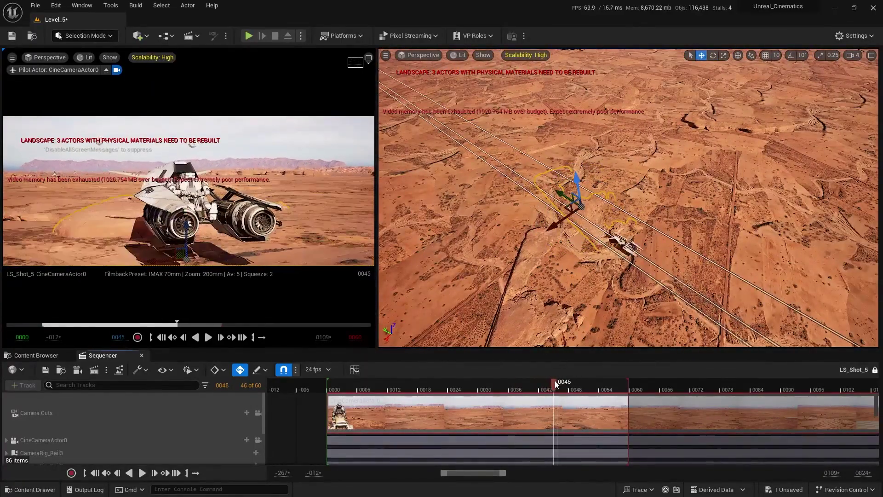
Step: Step back to frame 44 and rotate the new mound group copy beside the rails
key("Left")
scroll(565, 307, "down", 3)
right_click_drag(565, 307, 565, 307)
key("e")
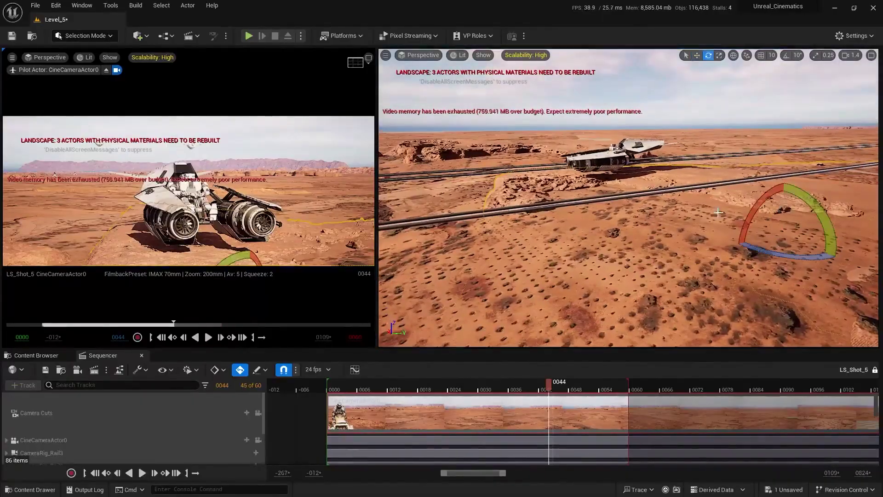
left_click_drag(754, 205, 751, 210)
scroll(781, 199, "up", 2)
right_click_drag(782, 199, 782, 199)
Step: Set the playhead to frame 53 and position another mound group copy across the rails around the vehicle
left_click(599, 388)
right_click_drag(465, 204, 464, 204)
scroll(465, 204, "up", 2)
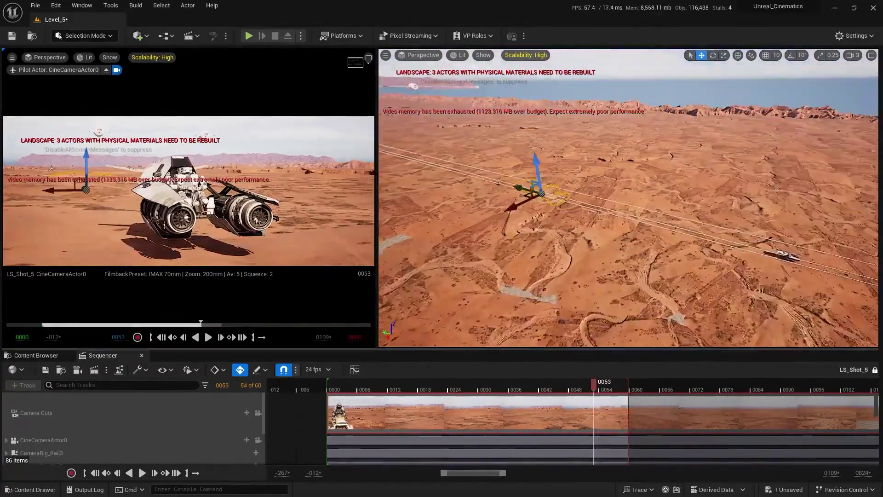
key("Left")
scroll(601, 247, "down", 2)
right_click_drag(601, 247, 601, 248)
left_click_drag(601, 247, 579, 195)
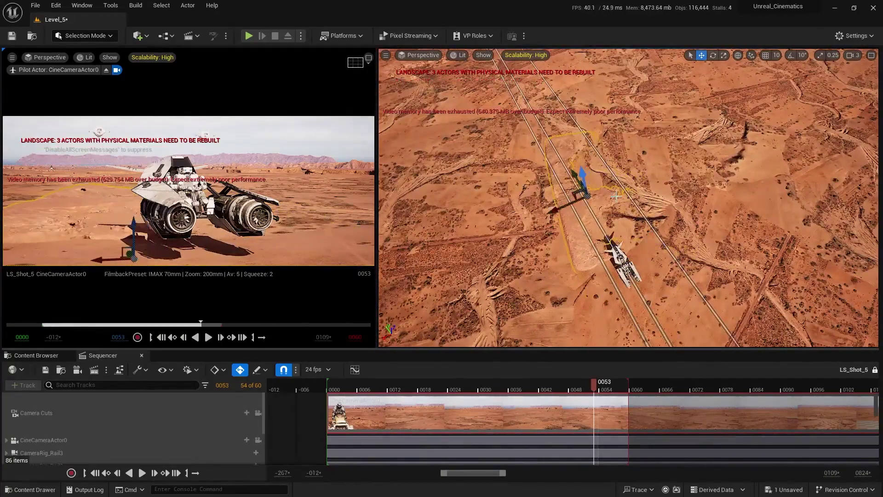
right_click_drag(616, 196, 603, 216)
Step: Step forward to frame 60 and scrub back through the shot to review the mound placement along the vehicle's path
key("Right")
key("Right")
key("Right")
key("Right")
key("Right")
key("Right")
key("Right")
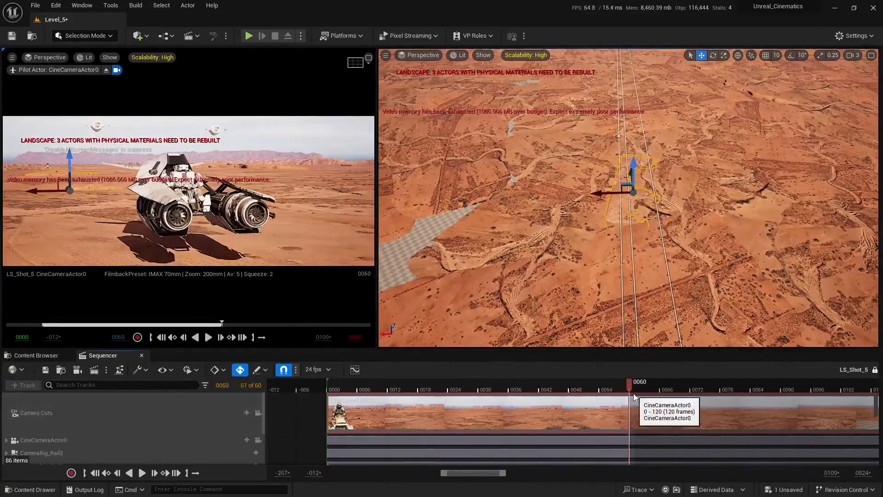
left_click_drag(630, 382, 419, 382)
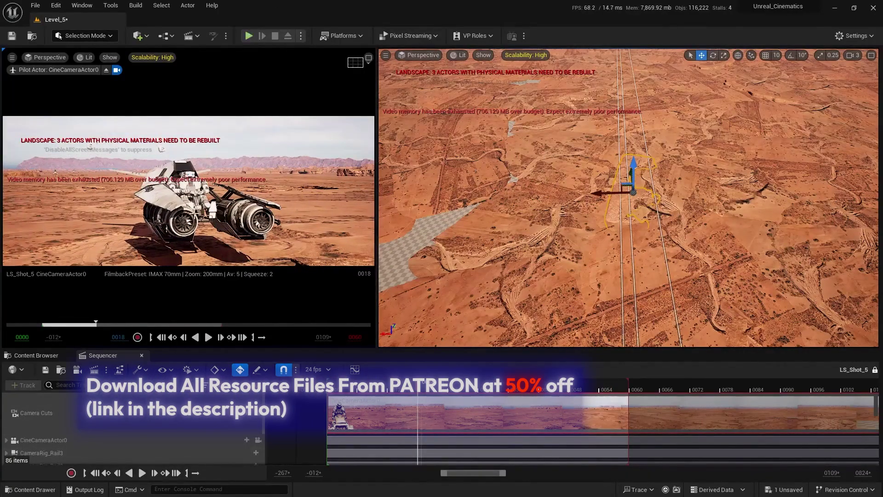
key("Up")
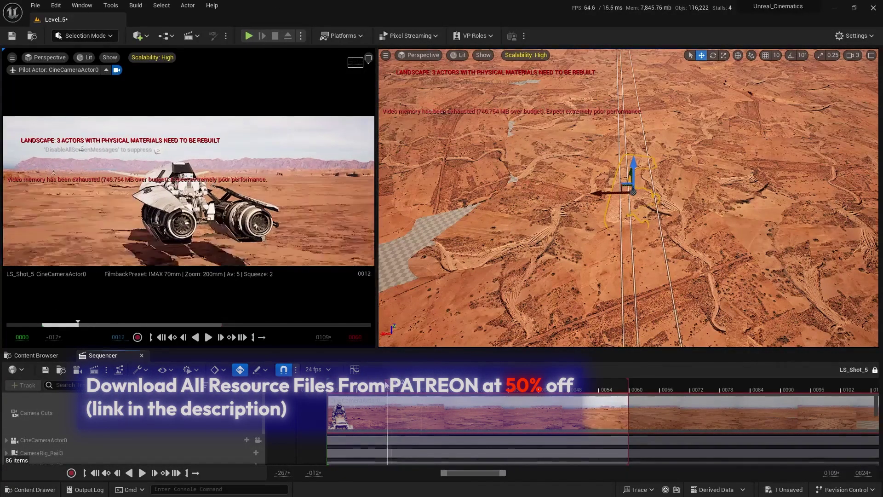